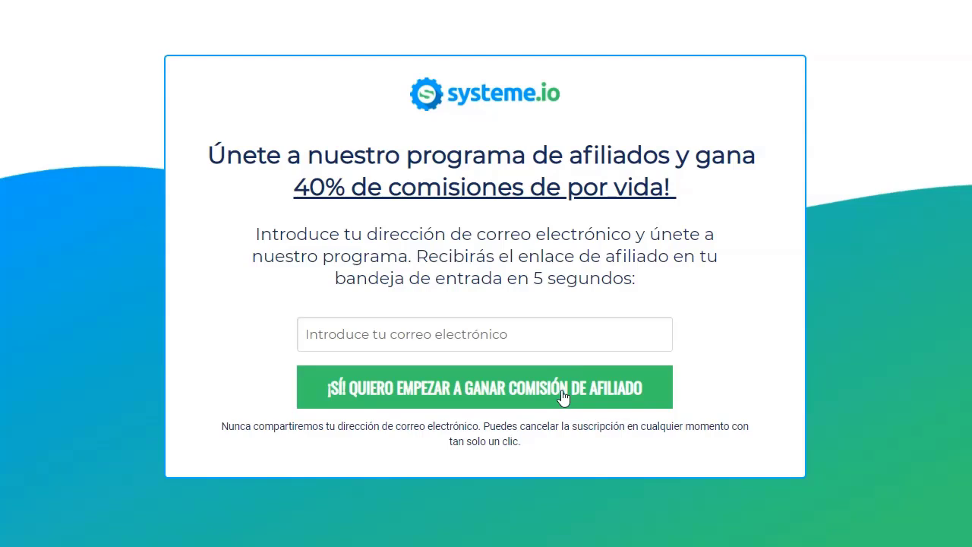
Step: Look over the affiliate programme sign-up page and the pricing plan comparison
click(570, 404)
click(593, 404)
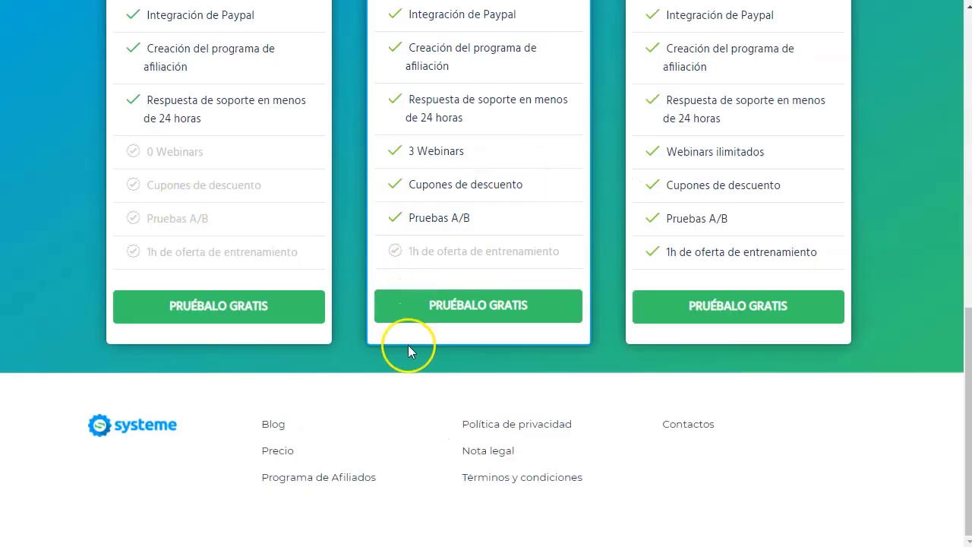
scroll(422, 460, up, 9)
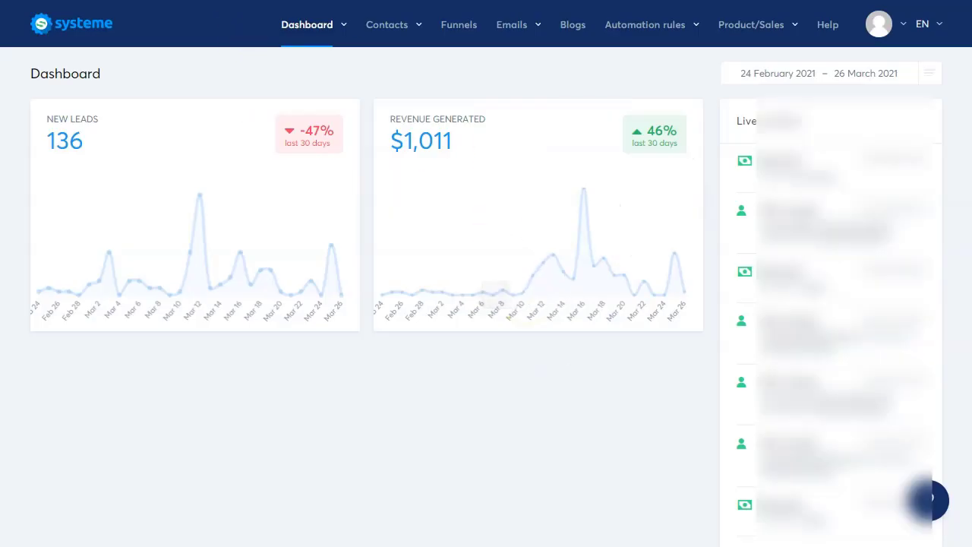
Step: Switch the dashboard language from English to Spanish
mouse_move(296, 28)
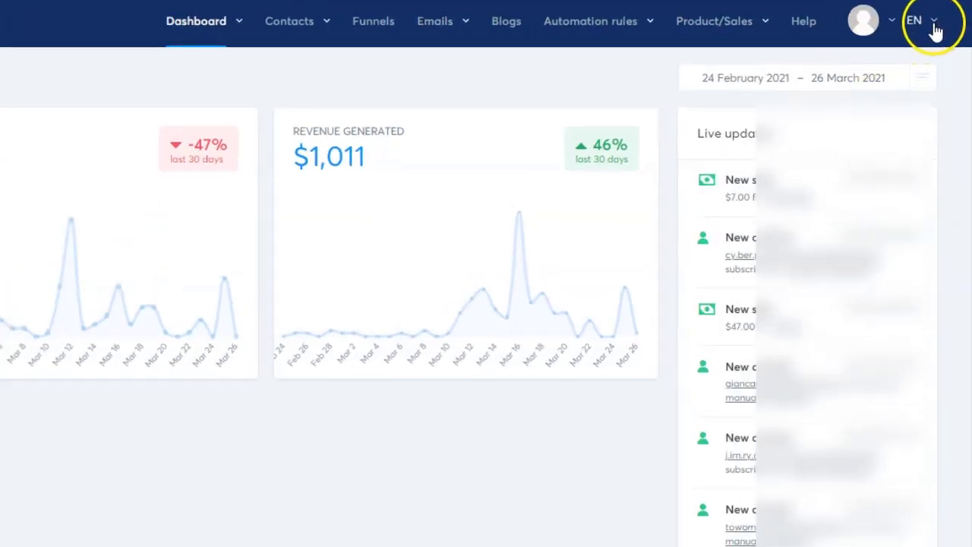
mouse_move(935, 30)
click(923, 85)
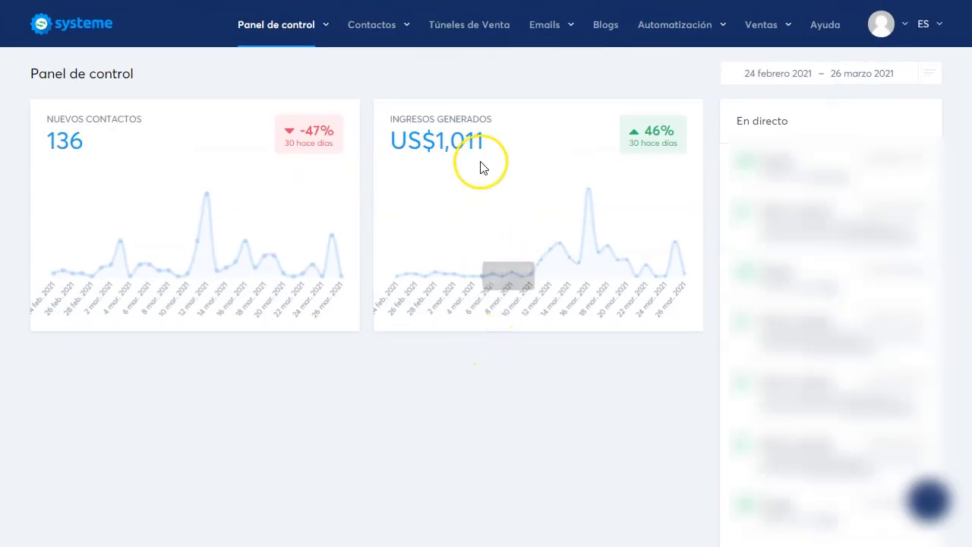
Step: Browse the sales funnels and open the "[Funnel template] Neil Patel's 1 Million Visitors Strategy" funnel
click(465, 27)
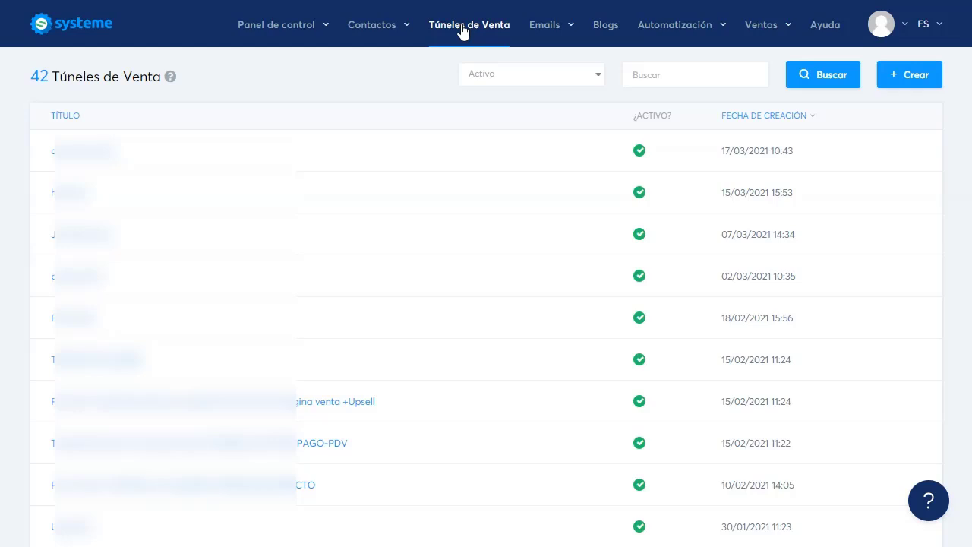
scroll(380, 217, down, 2)
scroll(206, 156, up, 2)
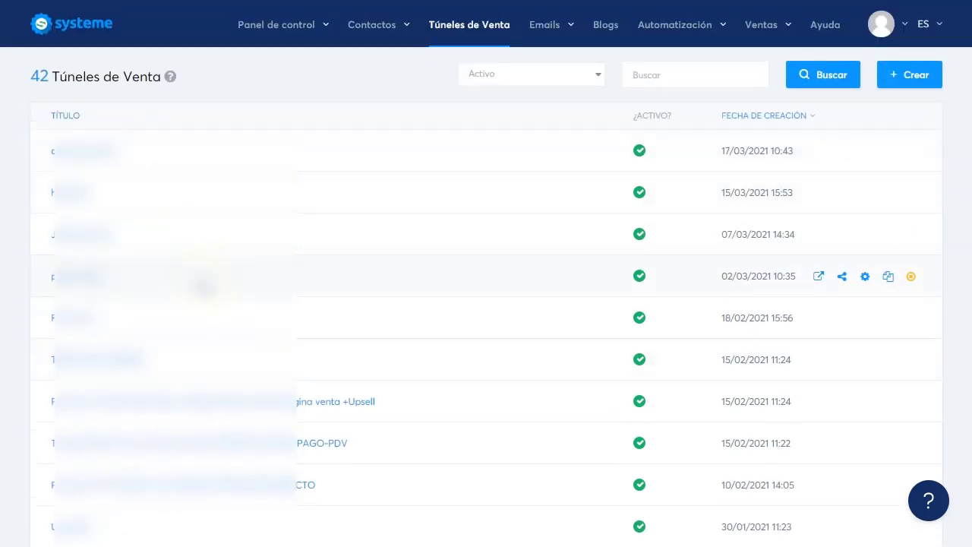
scroll(206, 258, down, 2)
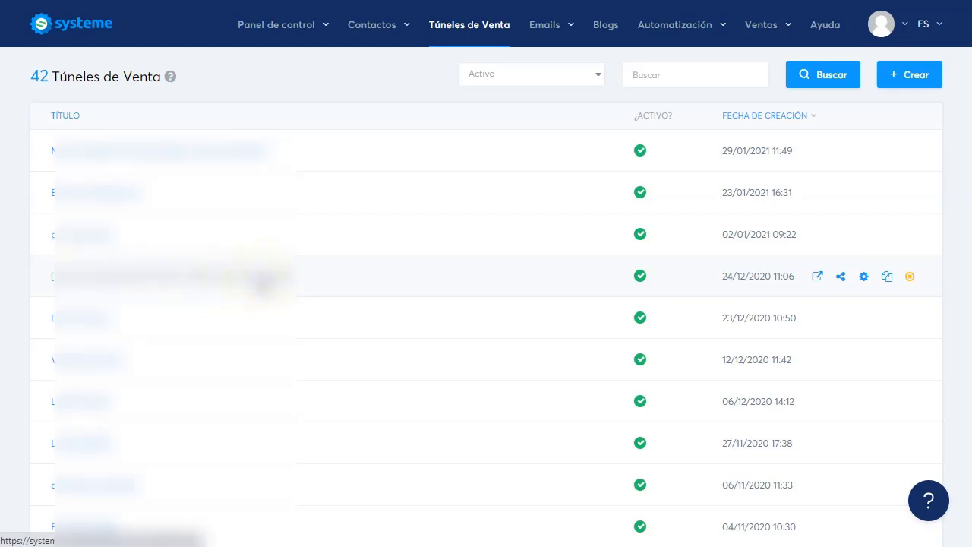
click(262, 283)
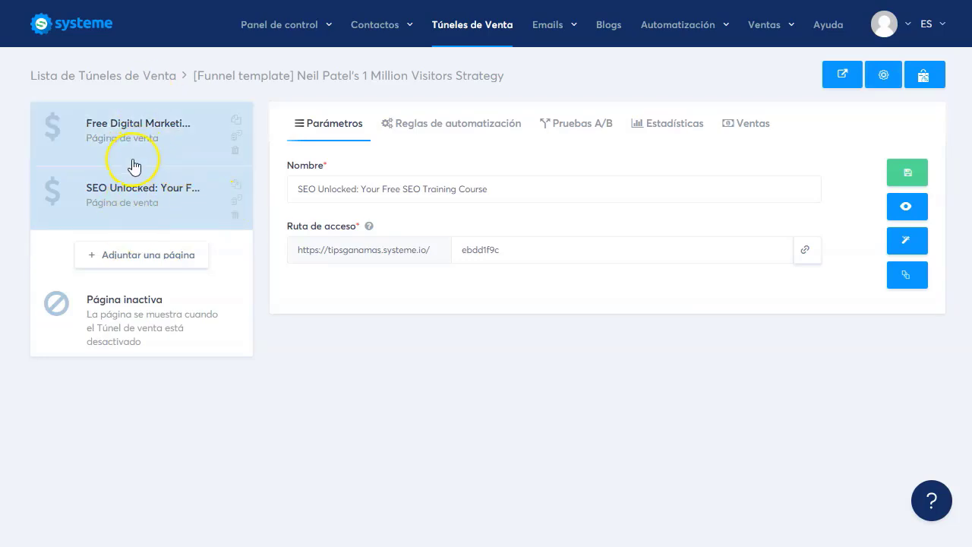
Step: Select the funnel's "Free Digital Marketing Training (Worksheets & Templates Included)" page and open its preview
click(141, 126)
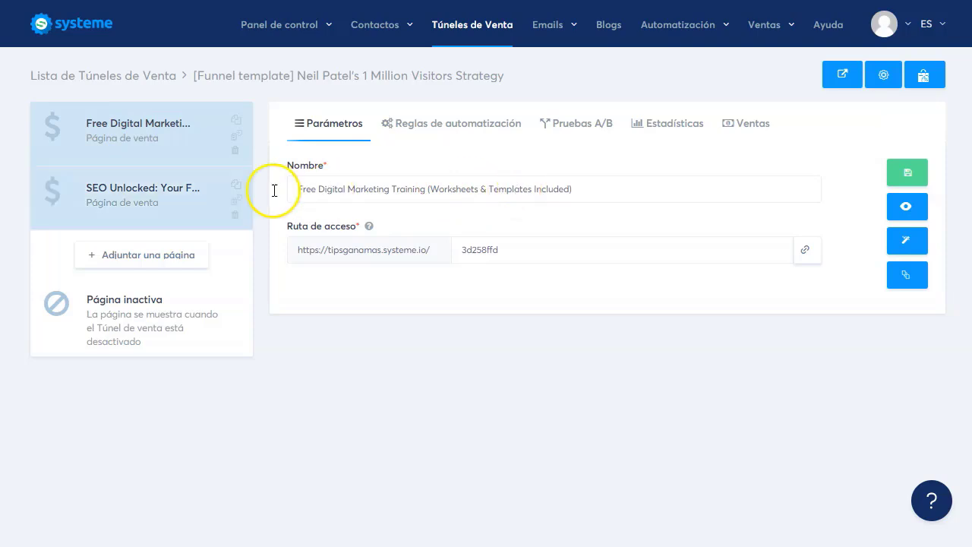
click(120, 207)
click(119, 147)
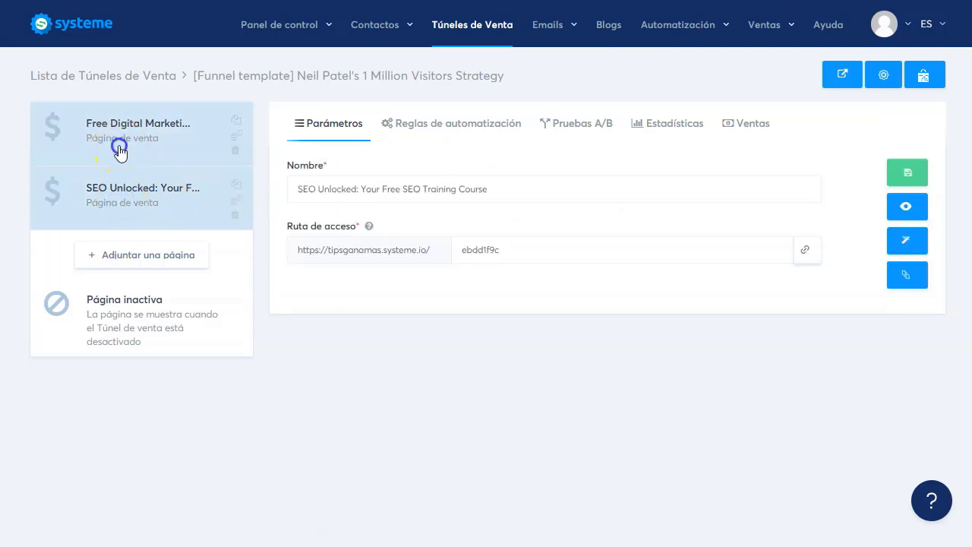
click(907, 206)
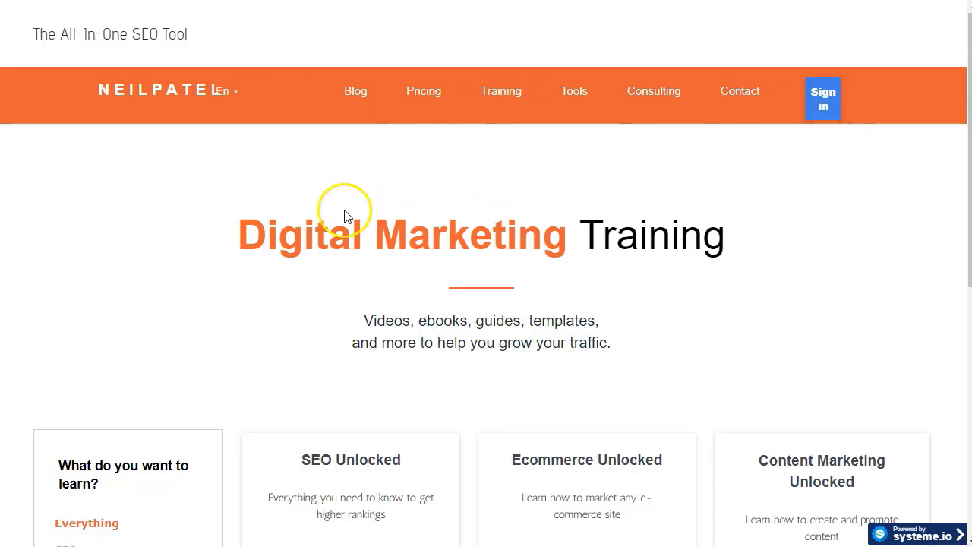
Step: Examine the previewed Digital Marketing Training page, including its heading, course cards and footer
scroll(225, 258, down, 2)
scroll(195, 298, down, 2)
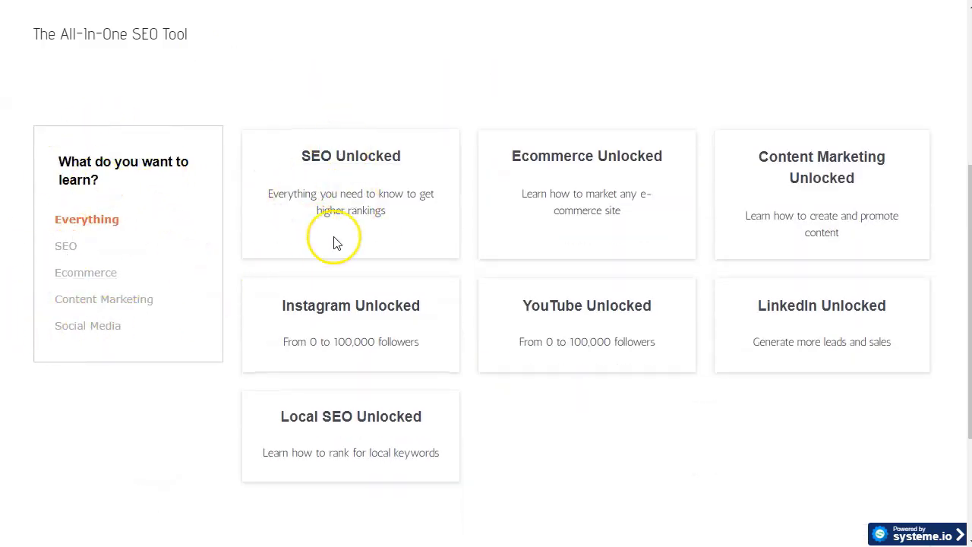
scroll(439, 415, down, 3)
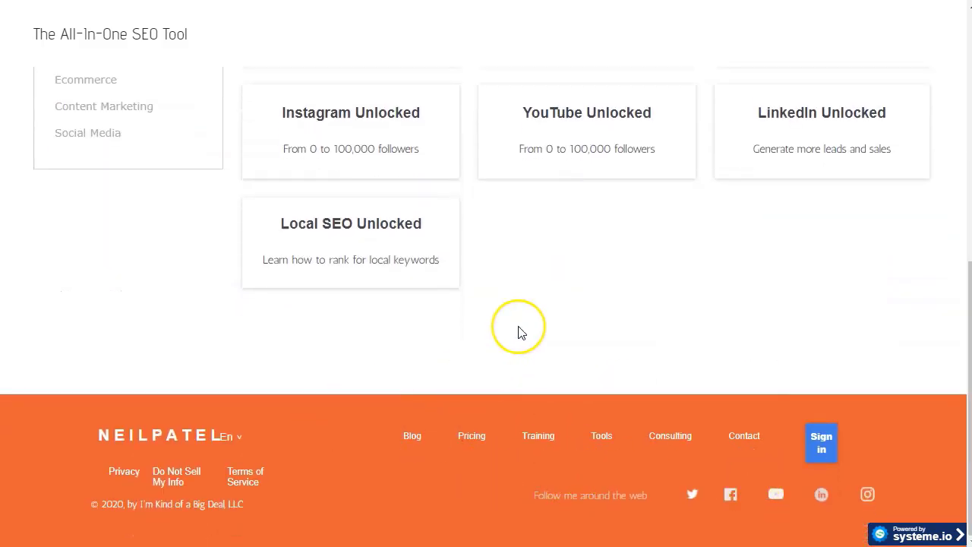
scroll(521, 333, up, 7)
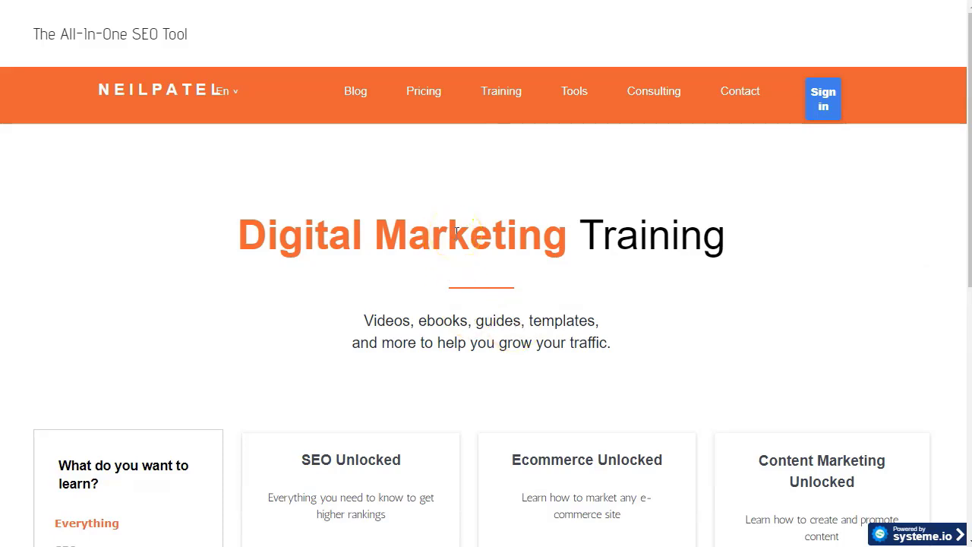
scroll(457, 230, down, 1)
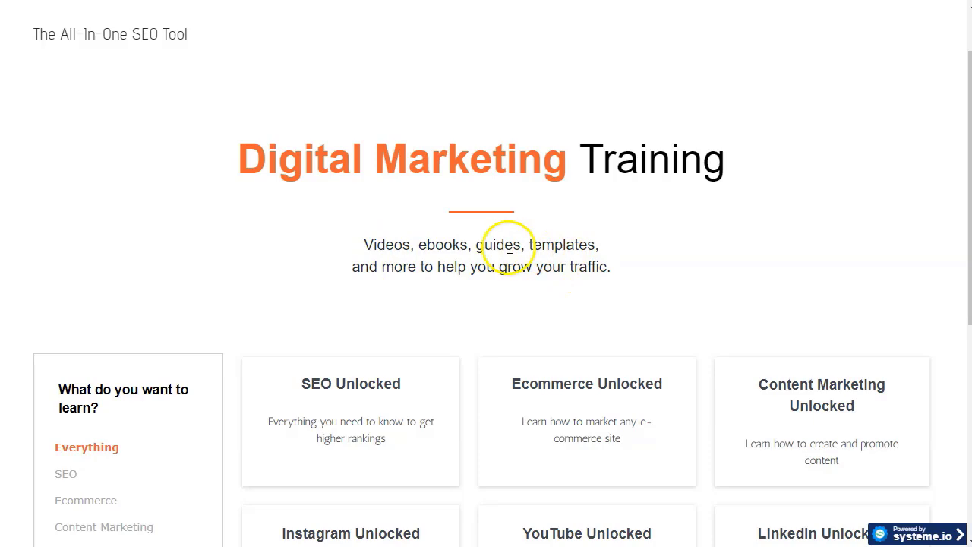
scroll(294, 319, down, 5)
scroll(297, 331, up, 6)
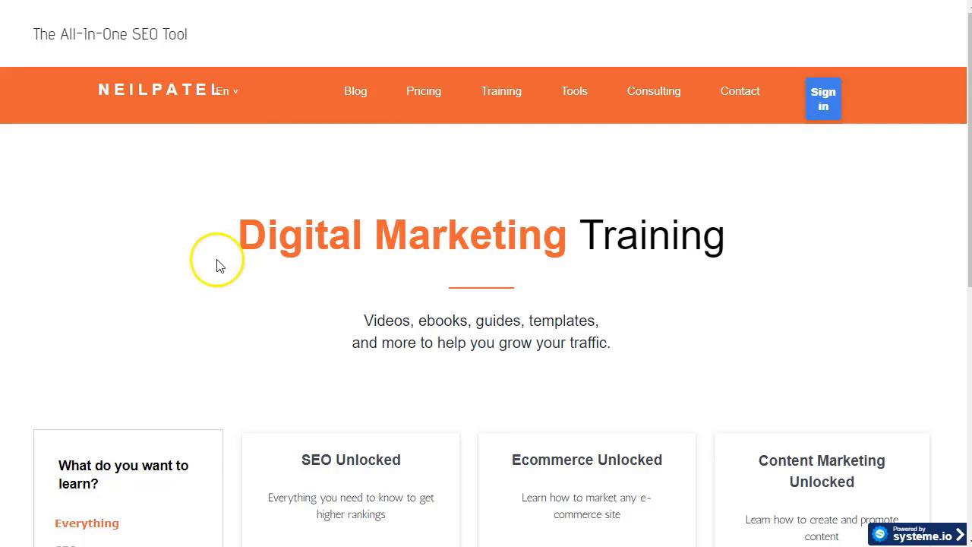
Step: Open the NEILPATEL header link in a new tab, and return to look through the previewed page again
right_click(190, 92)
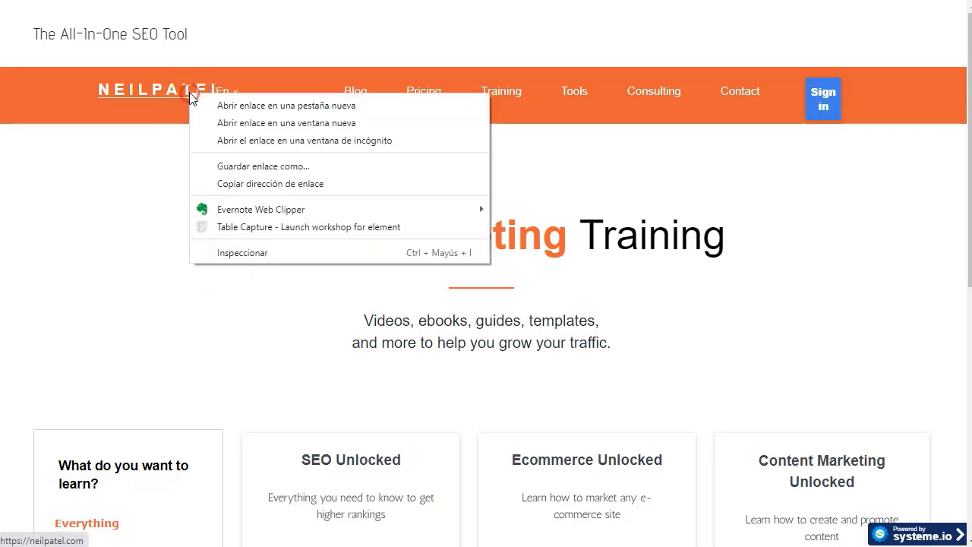
click(278, 101)
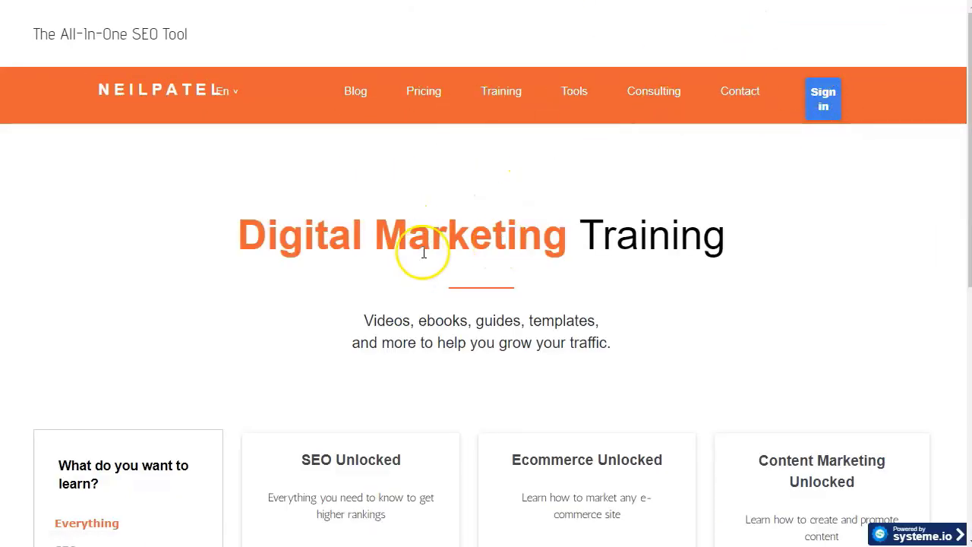
scroll(235, 282, down, 3)
scroll(235, 282, down, 2)
scroll(319, 341, up, 5)
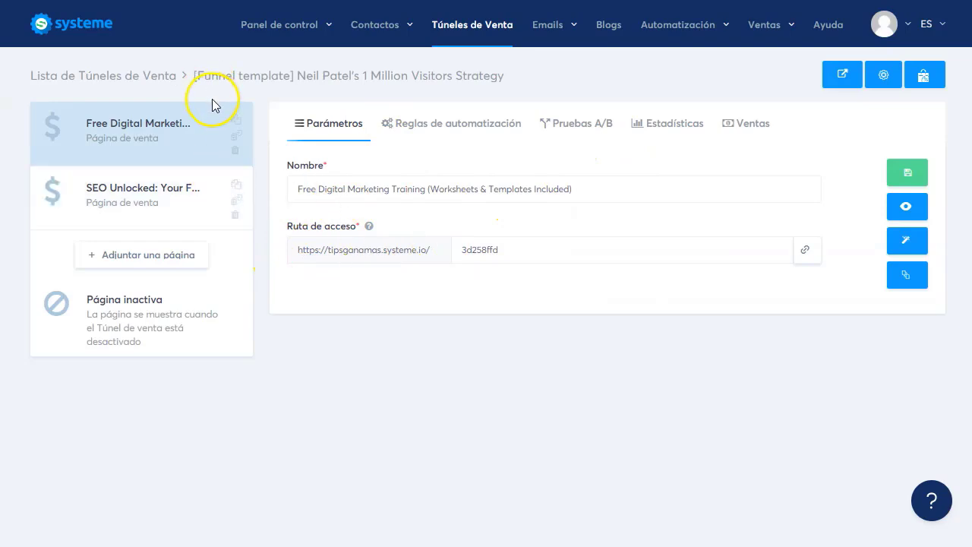
Step: Open the Free Digital Marketing Training page in the page editor and review its full layout with the elements sidebar collapsed
click(908, 244)
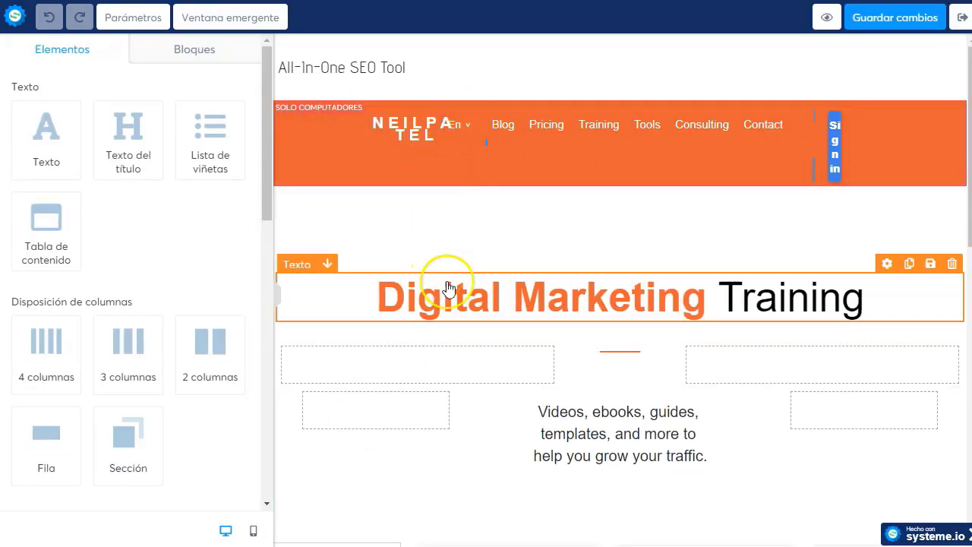
scroll(554, 365, down, 4)
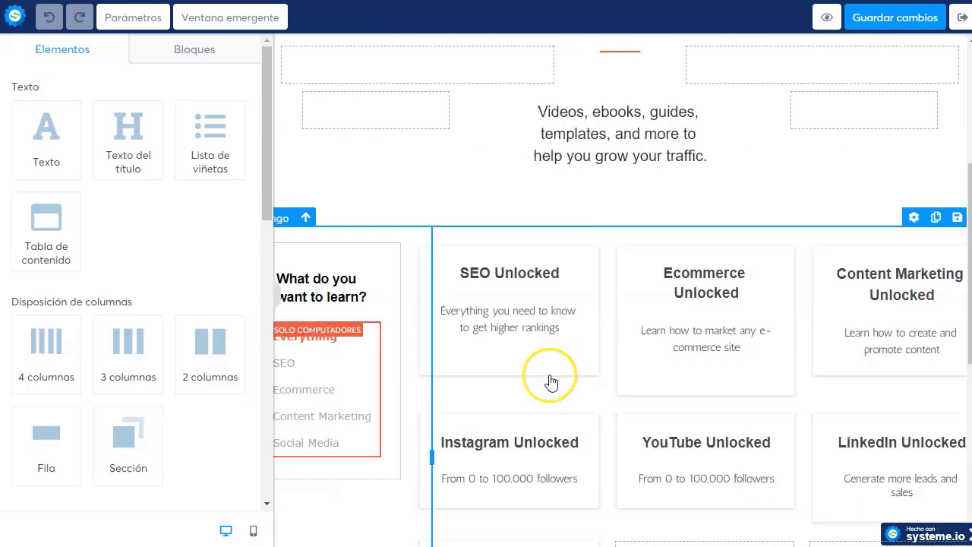
scroll(552, 381, down, 5)
scroll(549, 440, up, 5)
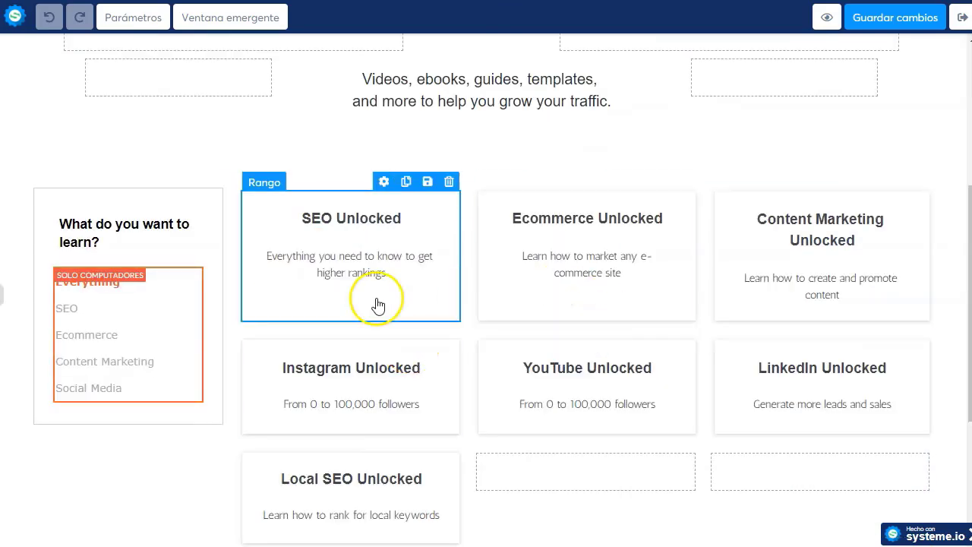
scroll(477, 340, down, 3)
scroll(478, 341, up, 6)
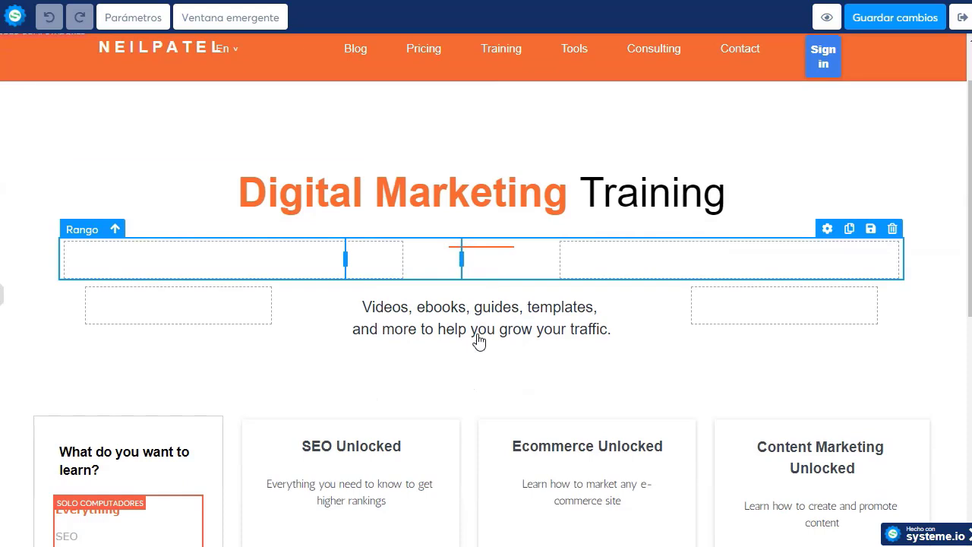
Step: Inspect how the page's sections, rows and text blocks are arranged around the "Digital Marketing Training" heading and the course cards
click(312, 382)
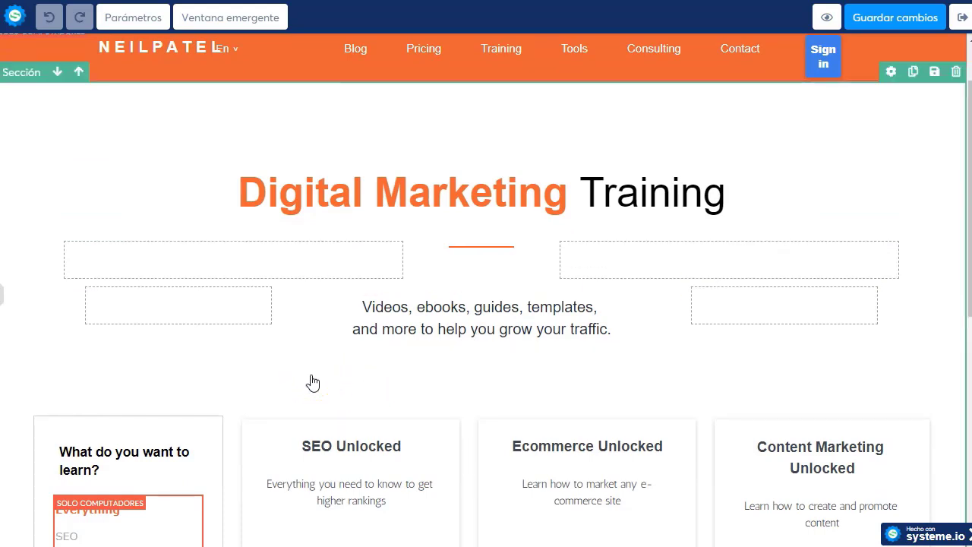
click(414, 378)
click(449, 433)
click(489, 355)
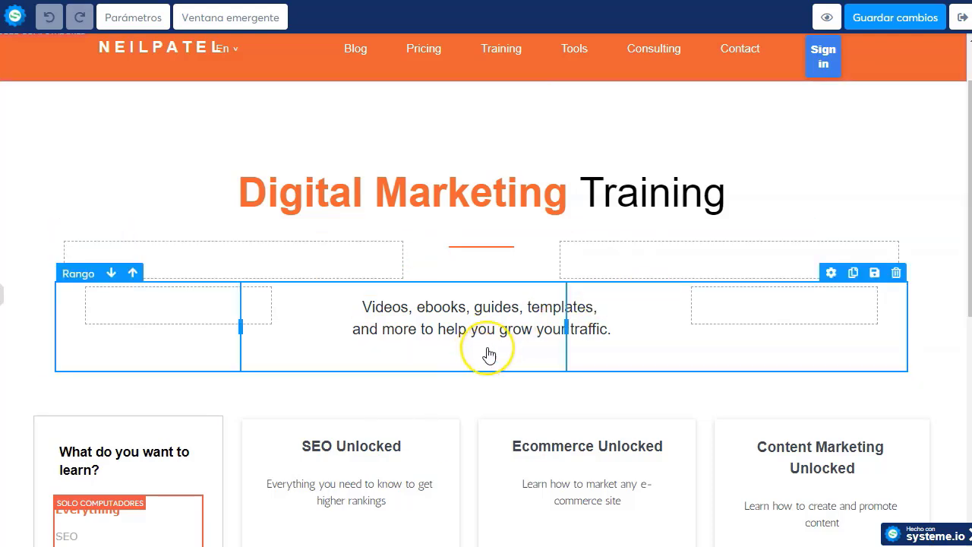
click(631, 114)
click(495, 303)
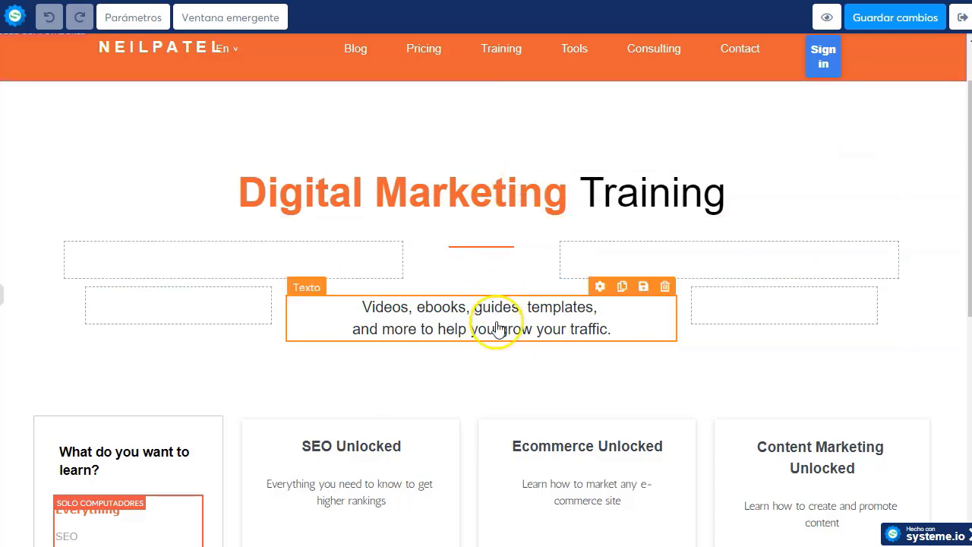
click(494, 352)
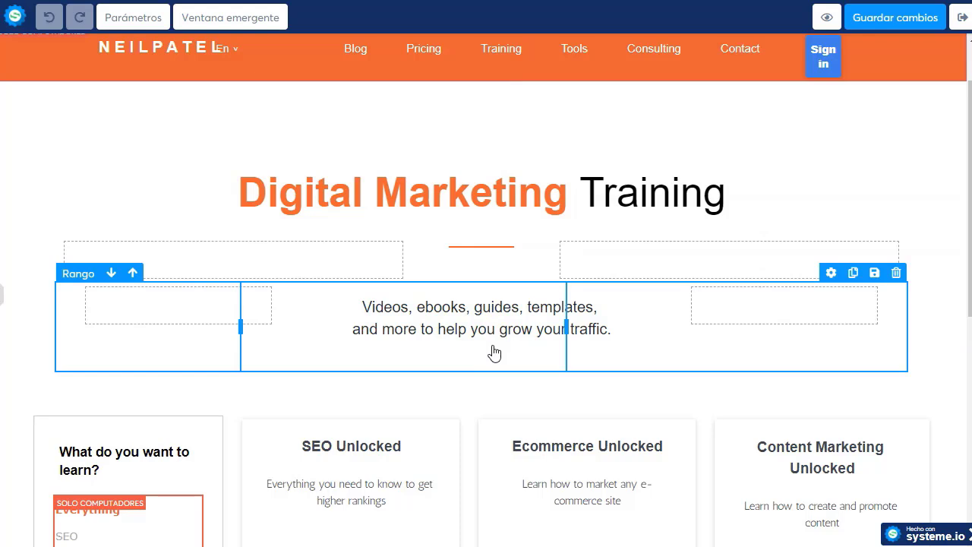
click(538, 146)
click(358, 266)
click(503, 196)
click(602, 352)
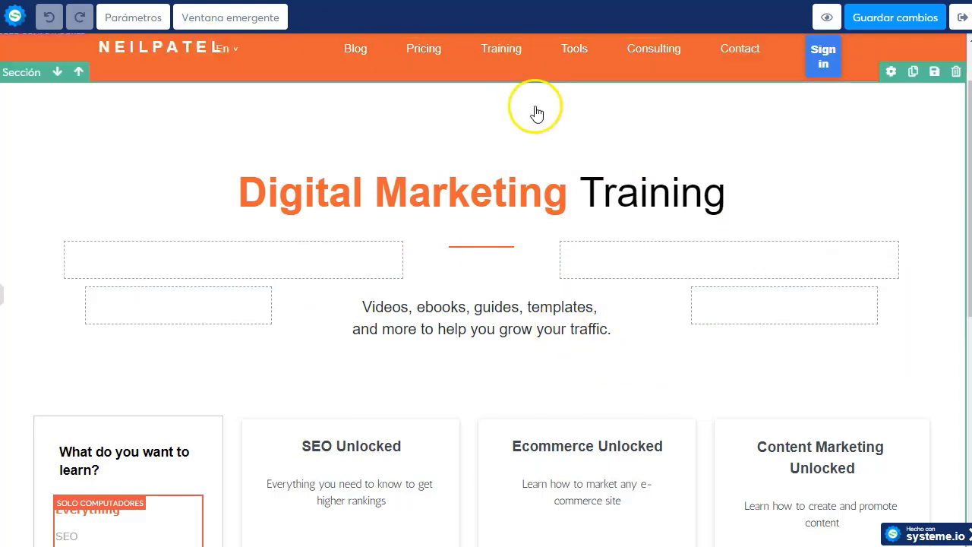
Step: Exit the editor, preview the funnel's "SEO Unlocked" page, and examine its welcome video and weekly lesson list
click(962, 17)
click(134, 198)
click(907, 266)
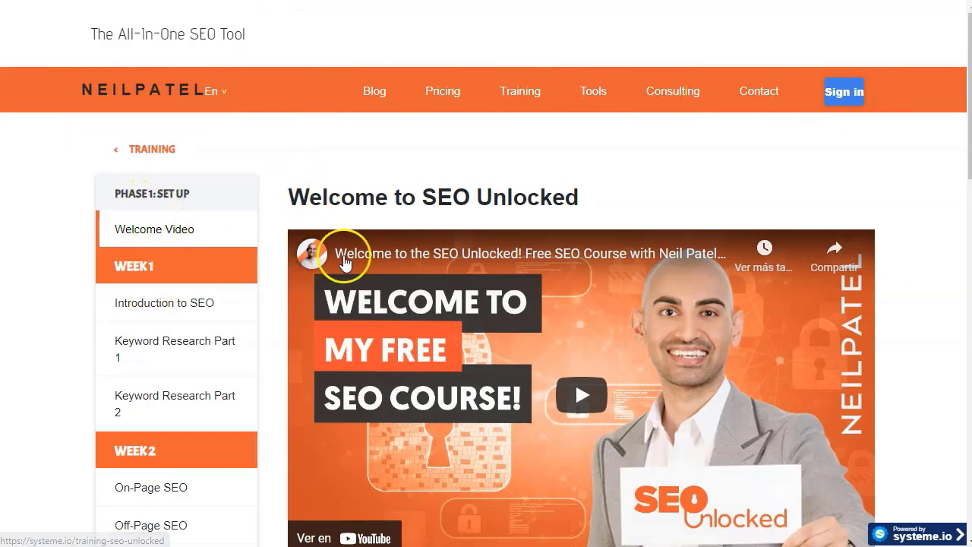
scroll(473, 266, down, 10)
scroll(452, 393, down, 5)
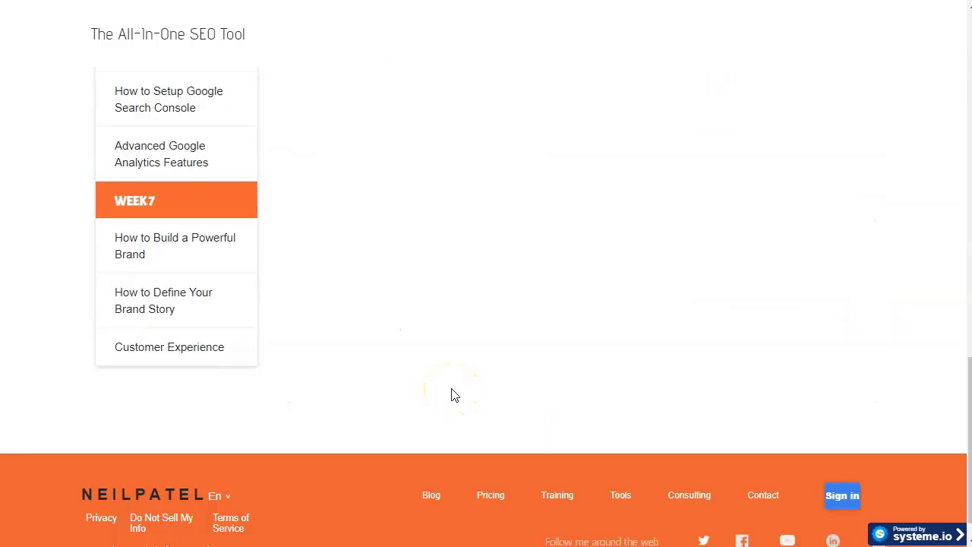
scroll(423, 304, up, 12)
scroll(423, 299, up, 1)
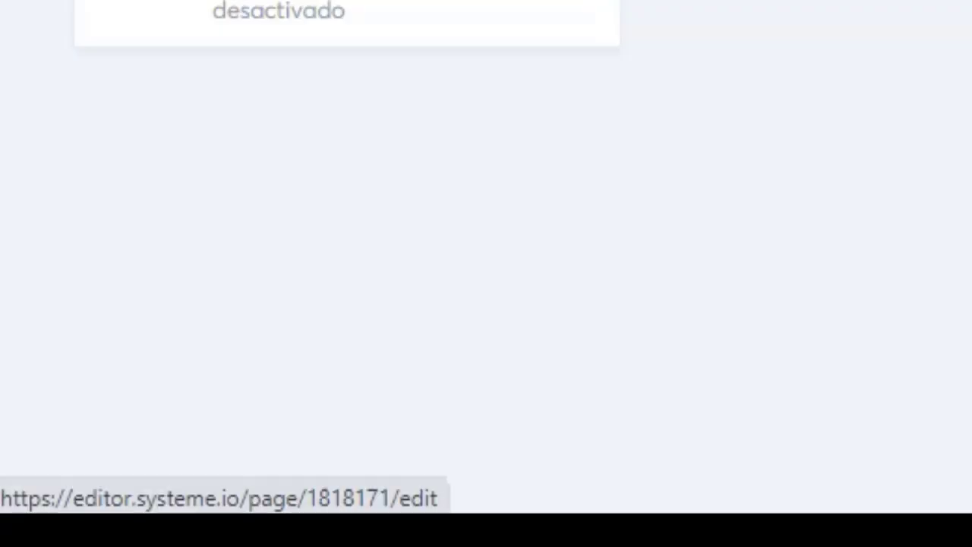
Step: Open the SEO Unlocked page in the editor and open the link settings of the "Introduction to SEO" lesson text
click(666, 81)
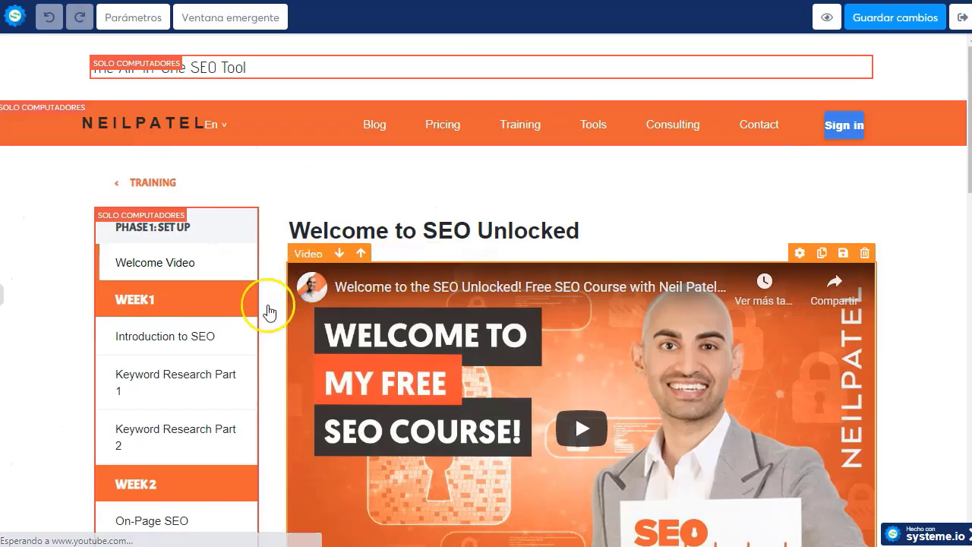
scroll(298, 286, down, 2)
click(155, 188)
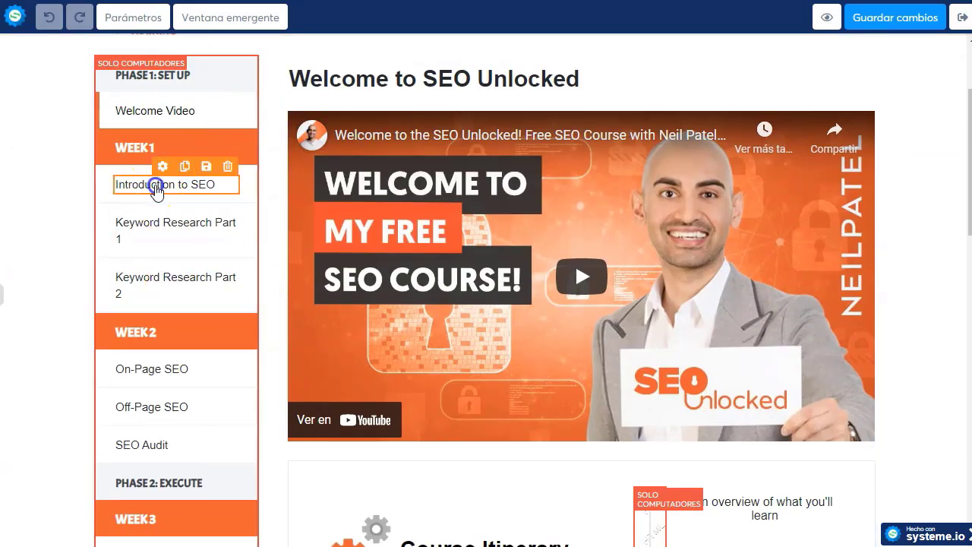
click(155, 189)
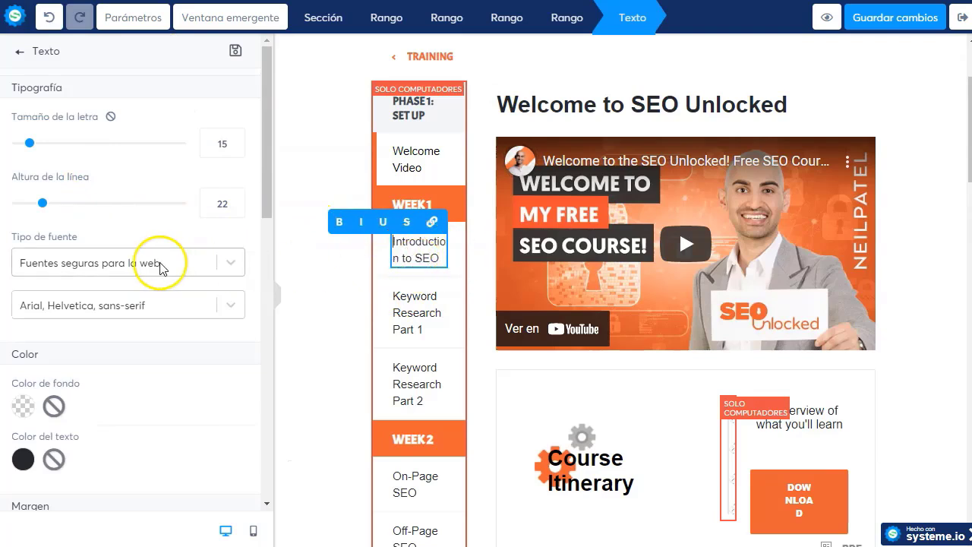
click(433, 224)
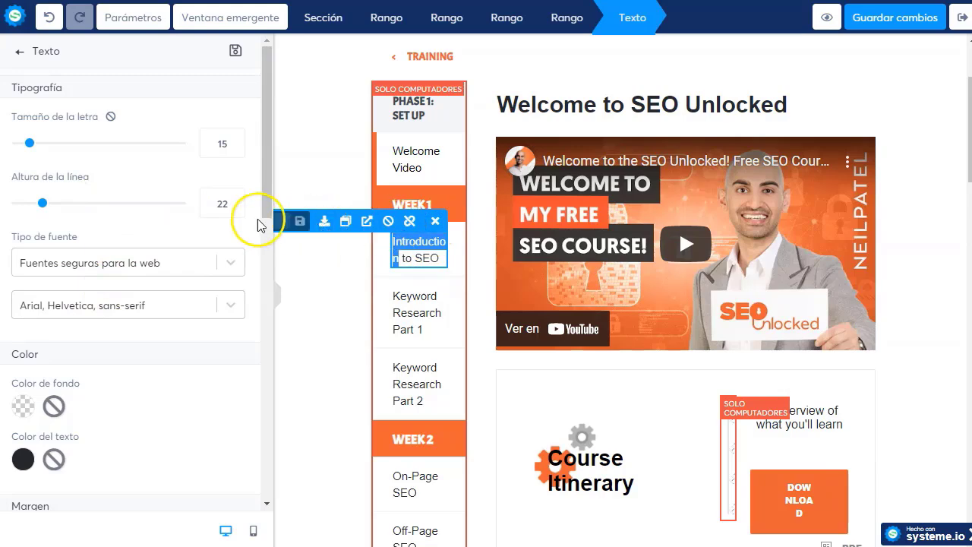
Step: Collapse the settings sidebar and review the SEO Unlocked page's weekly lesson list, welcome video and download cards
click(278, 287)
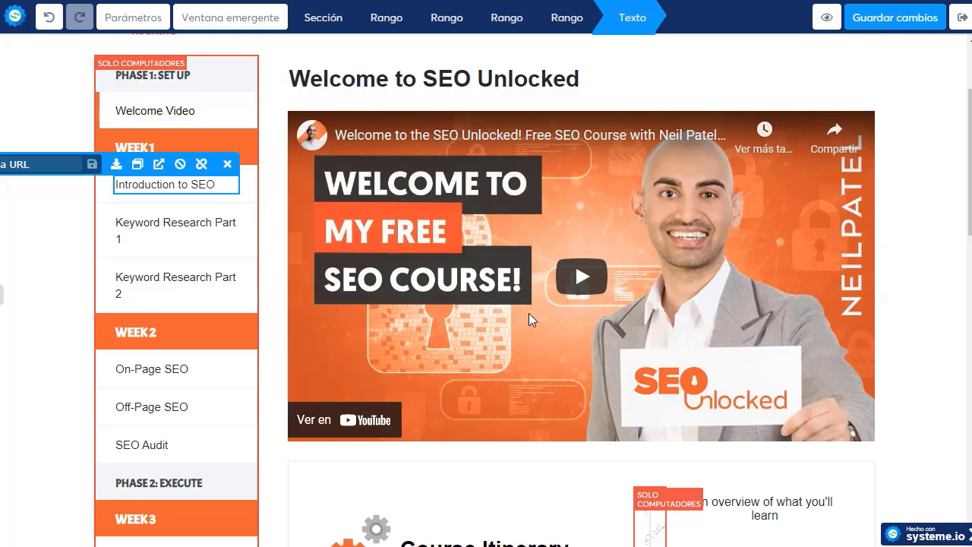
click(580, 198)
scroll(258, 364, down, 3)
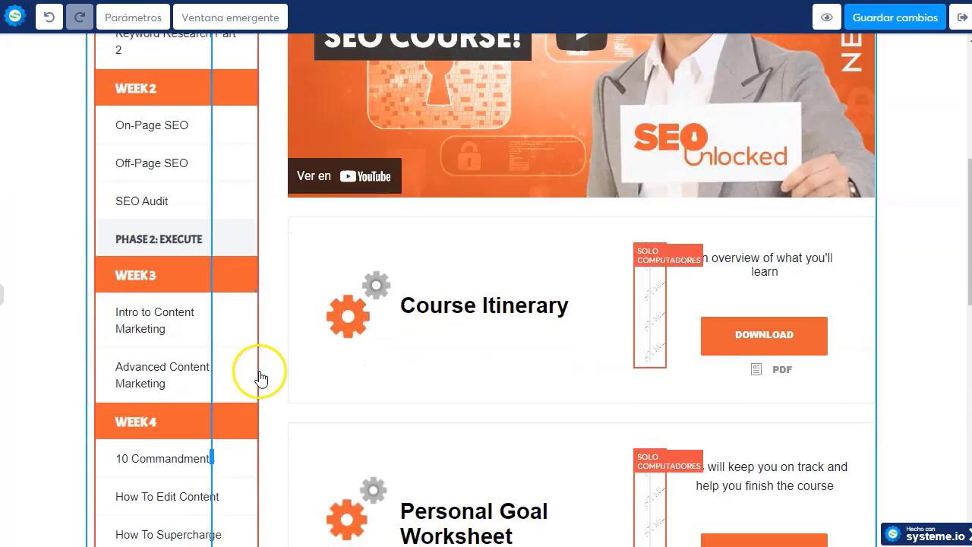
scroll(243, 364, down, 3)
scroll(149, 362, down, 2)
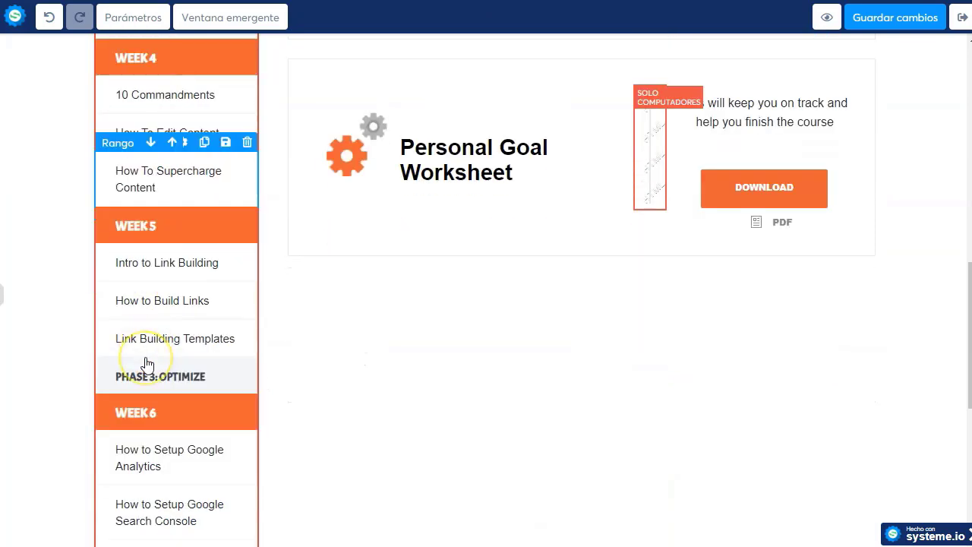
scroll(149, 365, down, 6)
scroll(507, 312, up, 4)
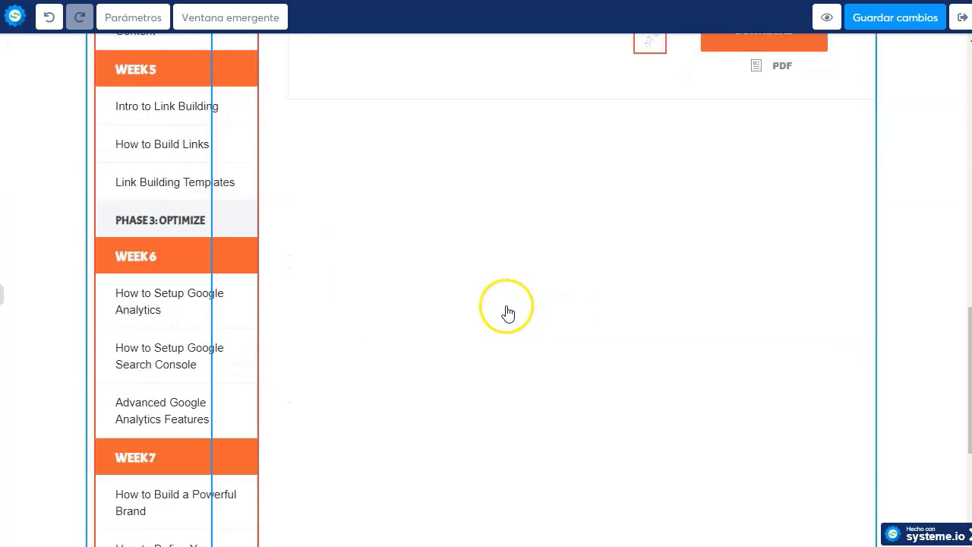
scroll(820, 101, up, 5)
scroll(456, 243, up, 4)
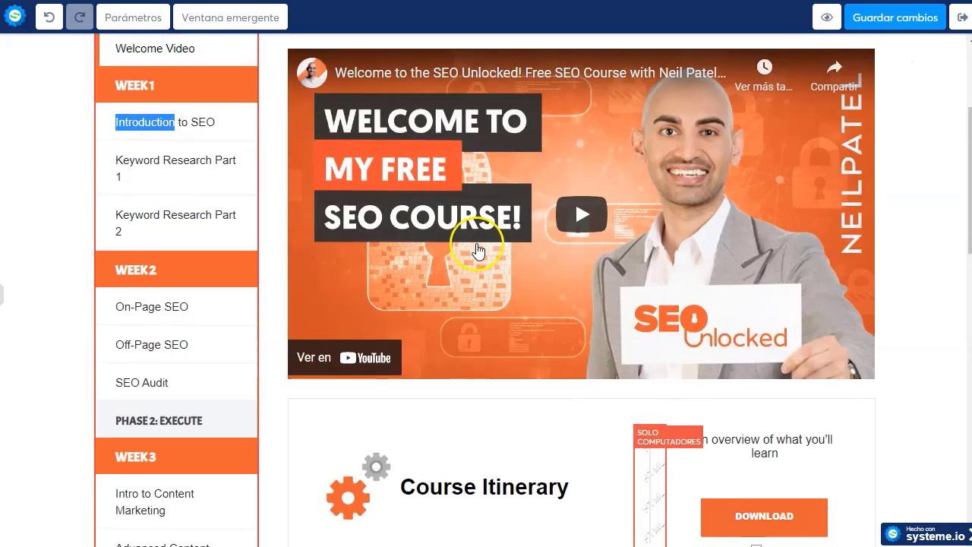
scroll(477, 251, up, 3)
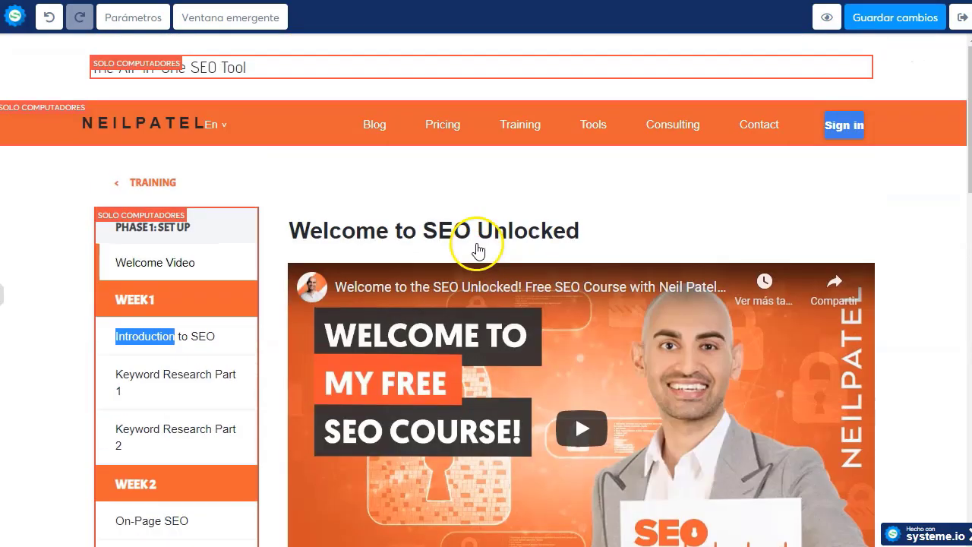
Step: Leave the page editor without saving the SEO Unlocked page
click(960, 19)
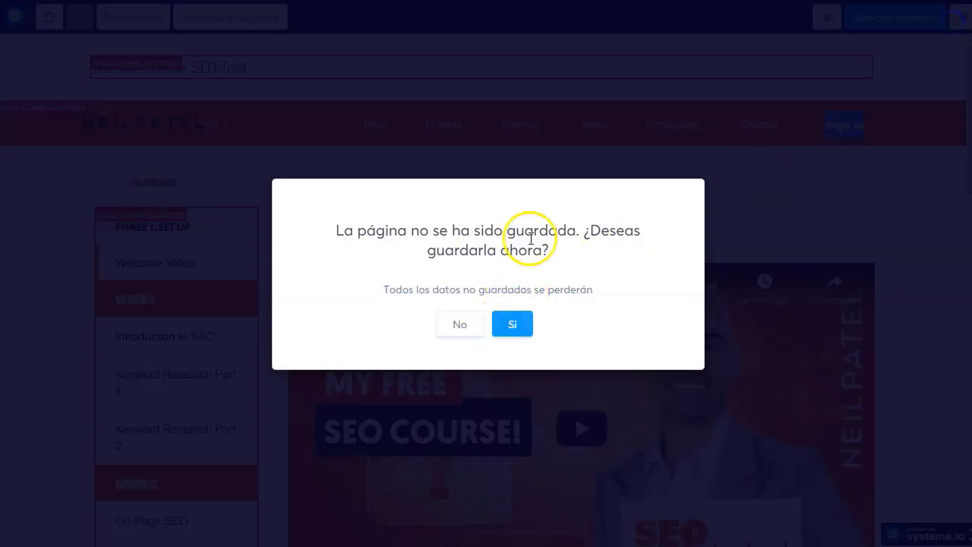
click(460, 325)
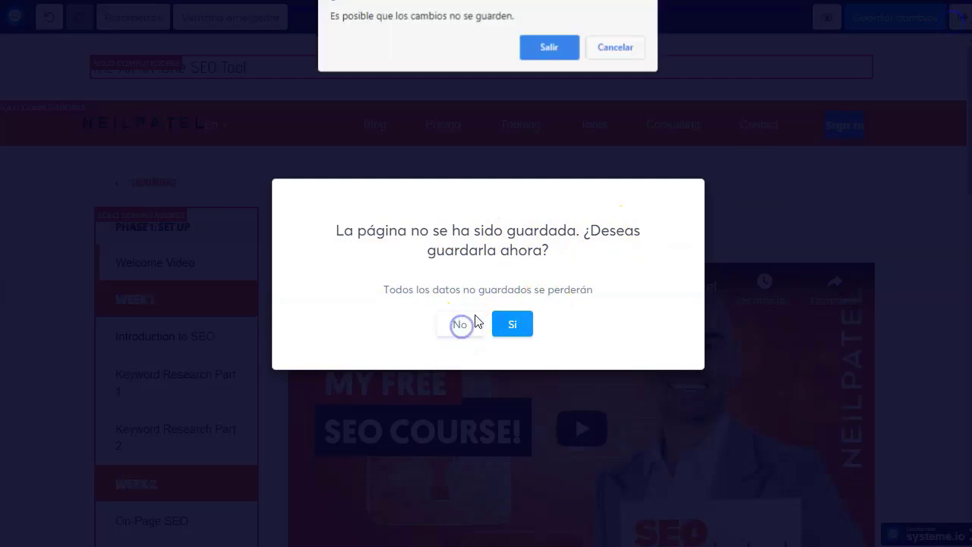
key(Return)
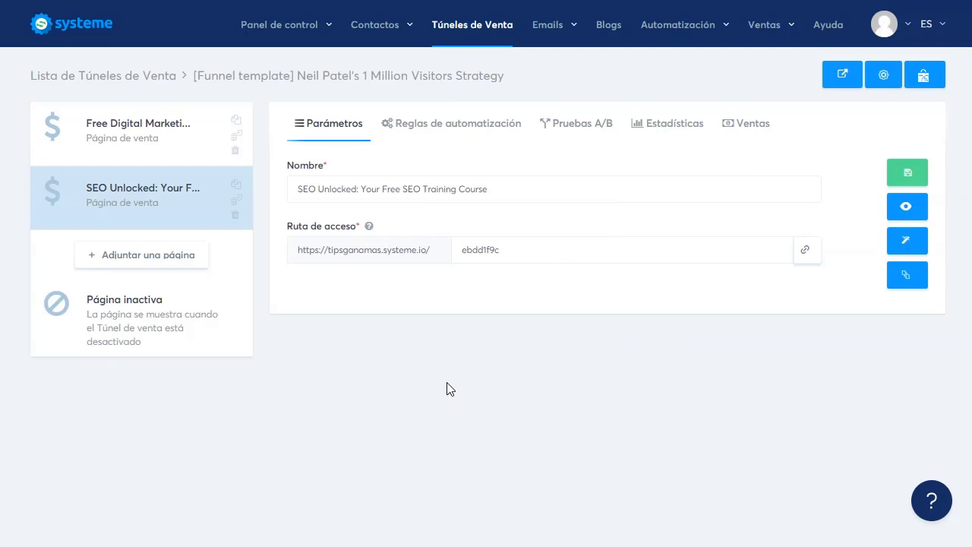
Step: Return to the funnel list and open the "Tunnel de vente produit physique 2" funnel from its third page
click(99, 77)
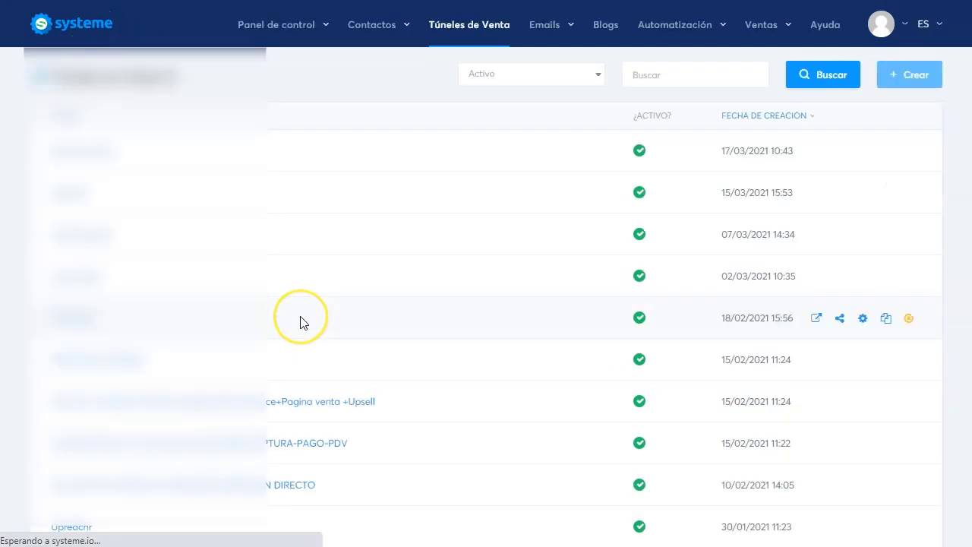
scroll(300, 322, down, 1)
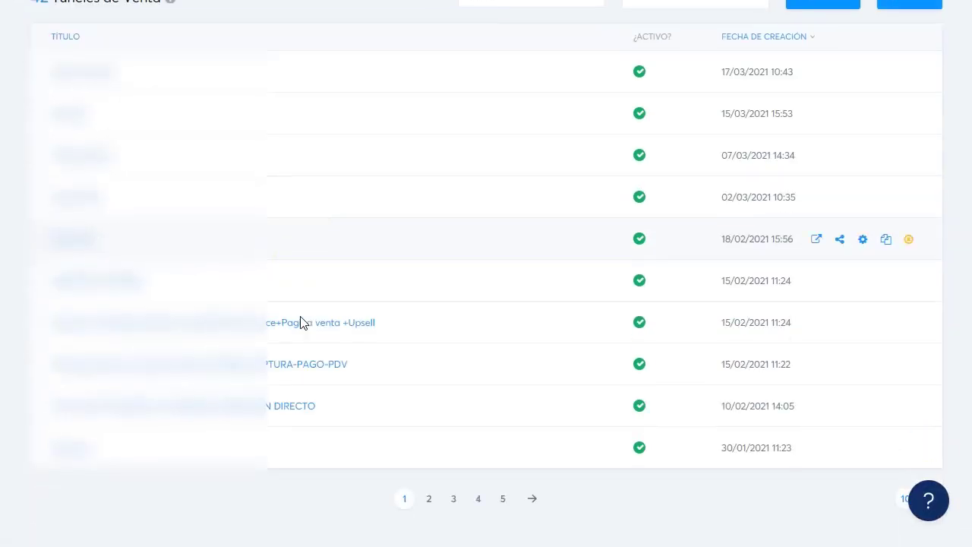
click(480, 501)
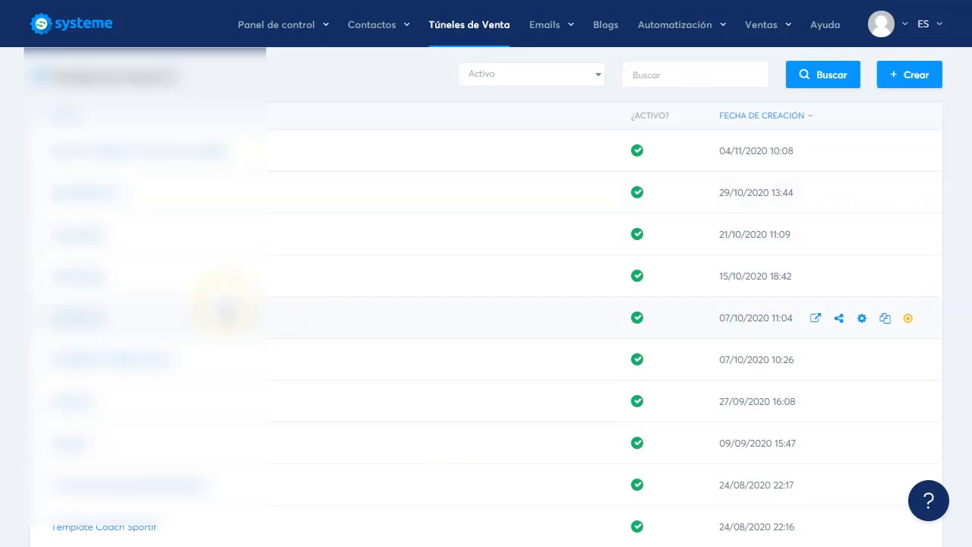
scroll(226, 310, down, 1)
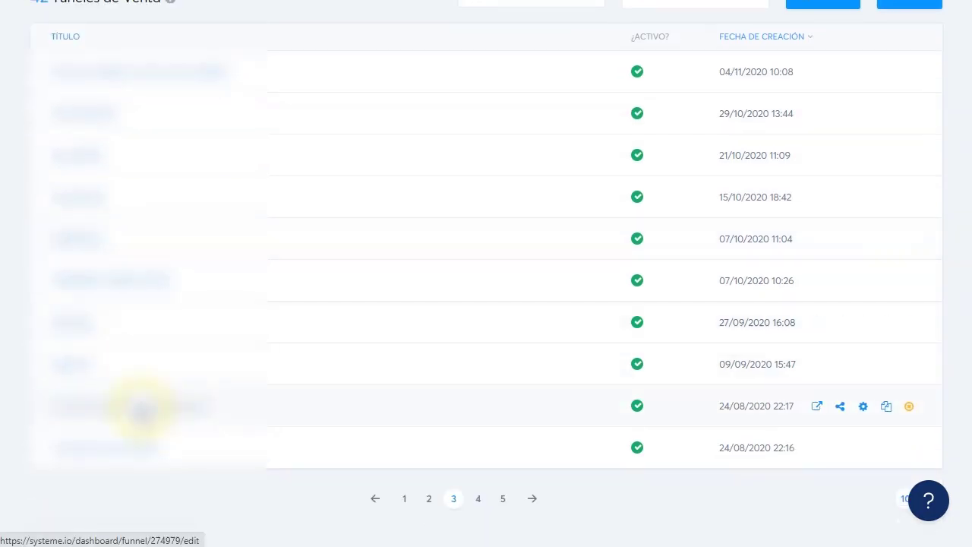
click(112, 407)
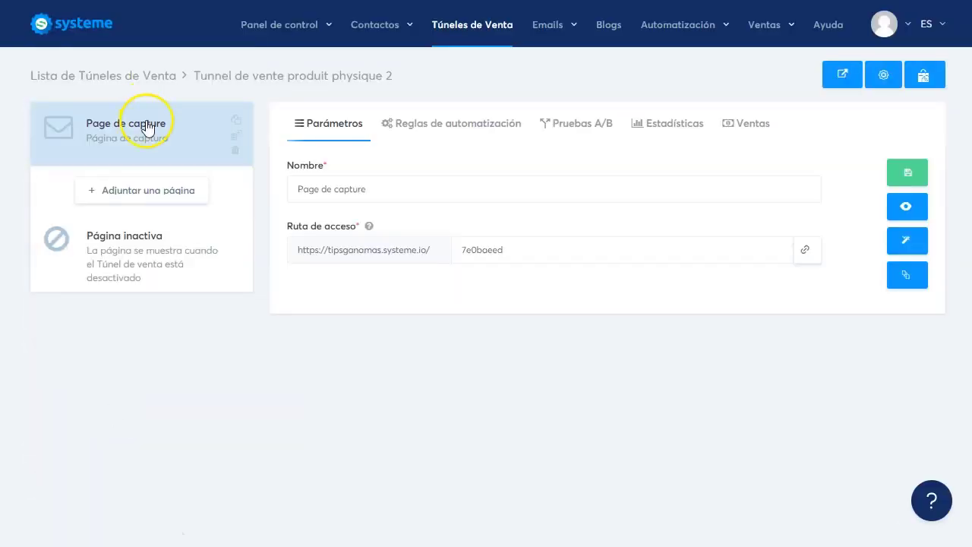
Step: Preview the funnel's "Page de capture" and review the Go Phyto store layout from the header down to the footer
click(904, 210)
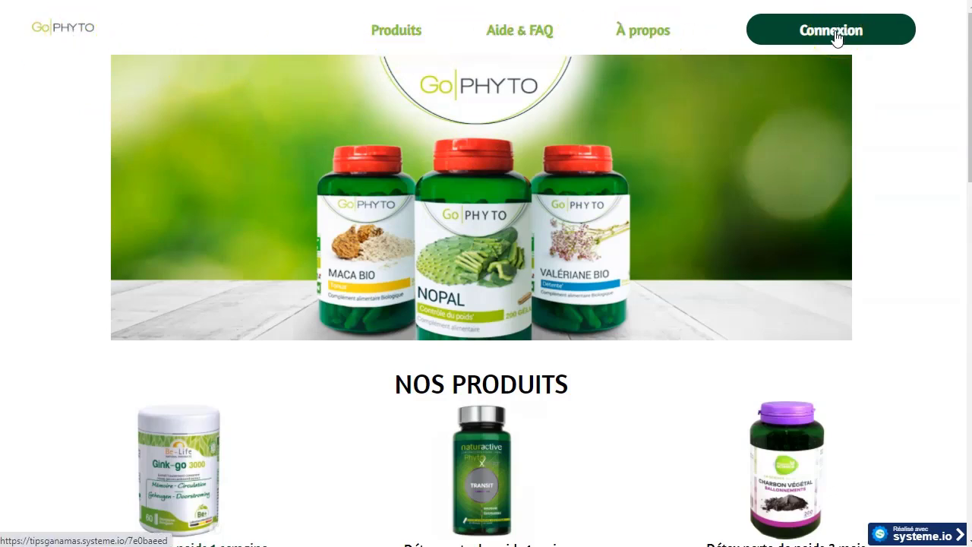
scroll(530, 189, down, 4)
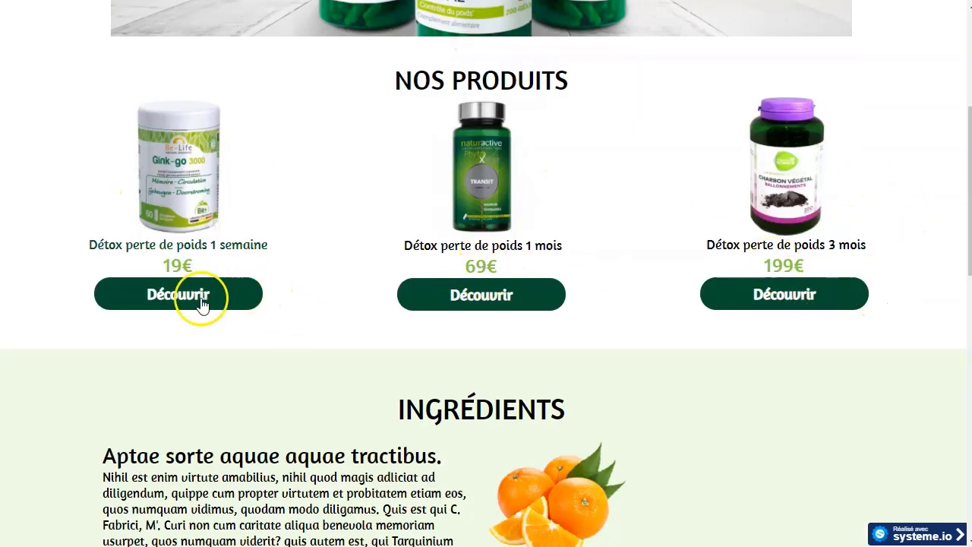
scroll(485, 322, down, 4)
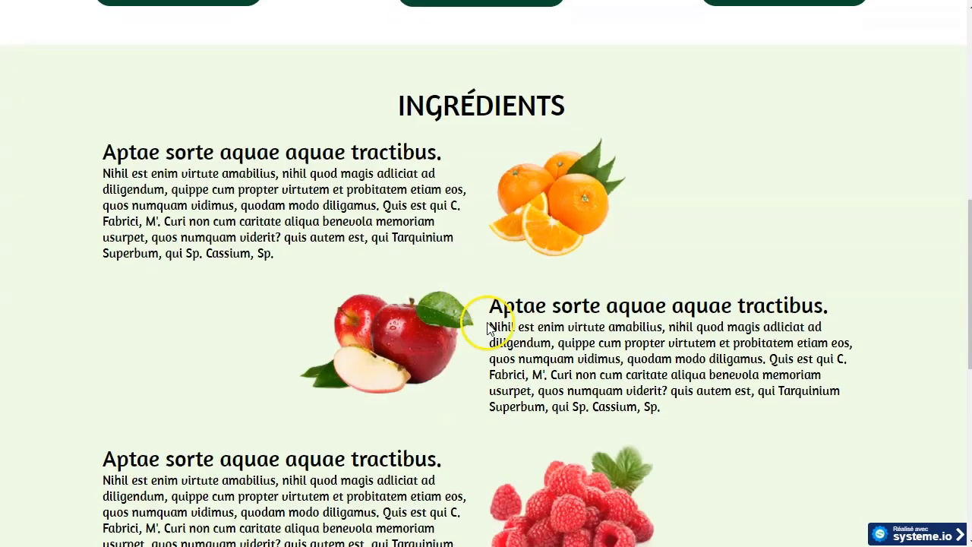
scroll(478, 233, down, 7)
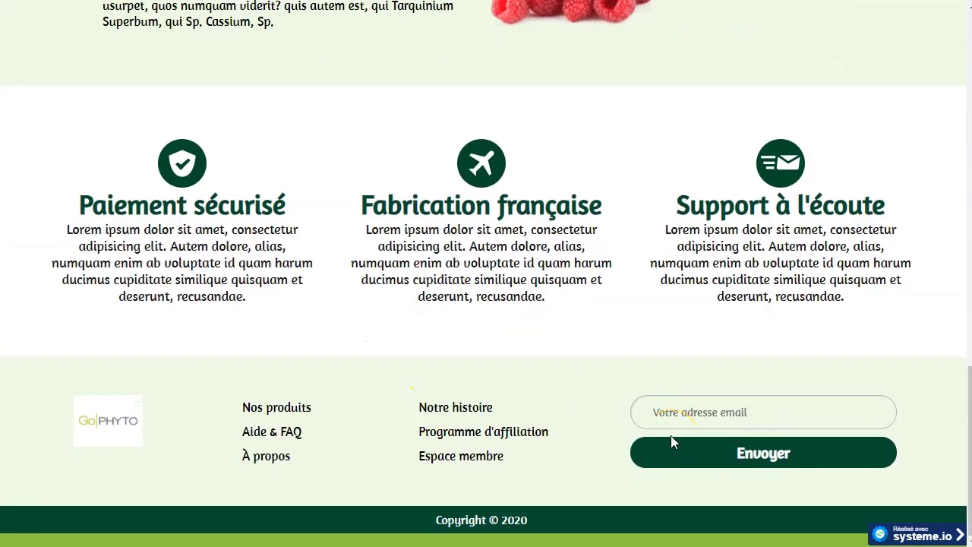
scroll(671, 437, up, 7)
scroll(670, 436, up, 6)
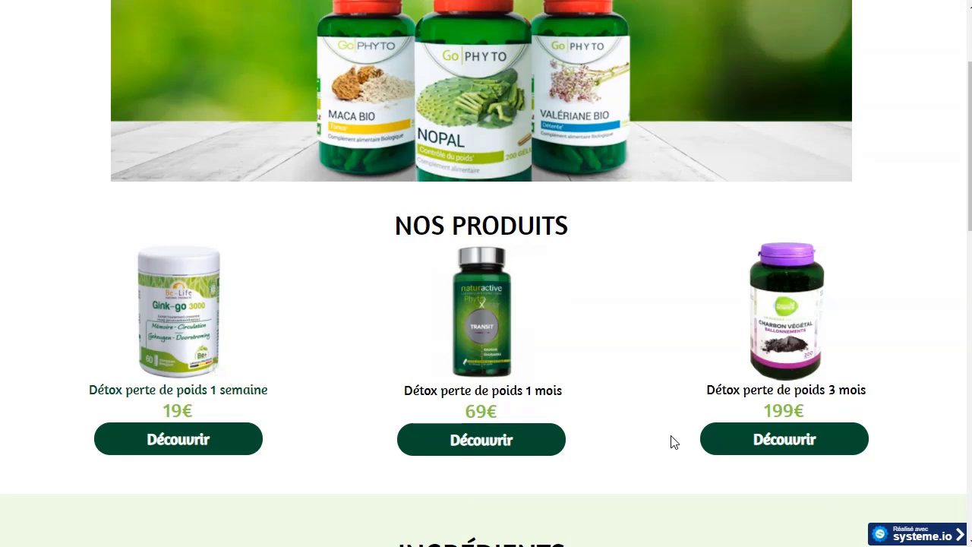
scroll(624, 317, up, 2)
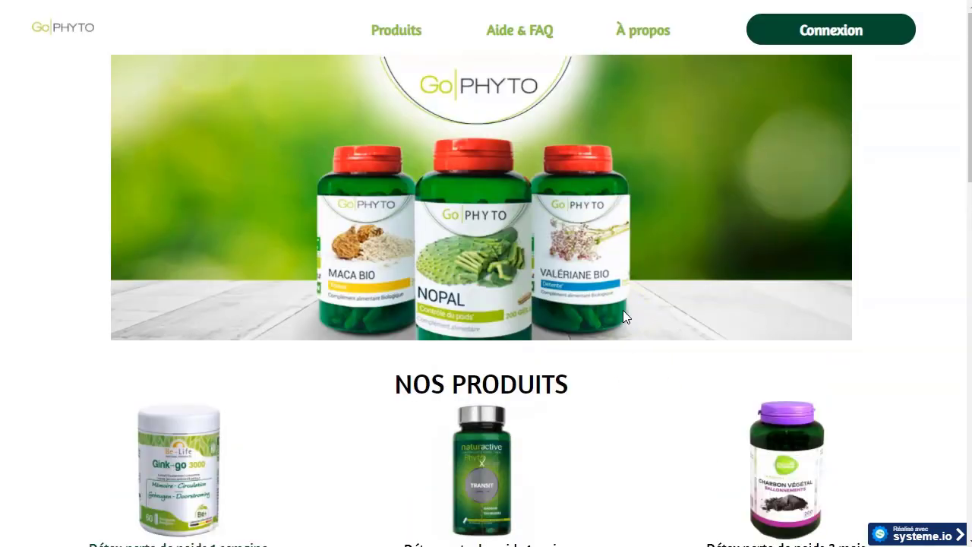
Step: Examine the Go Phyto page's product offers, ingredients section and secure payment, manufacturing and support blocks
click(505, 270)
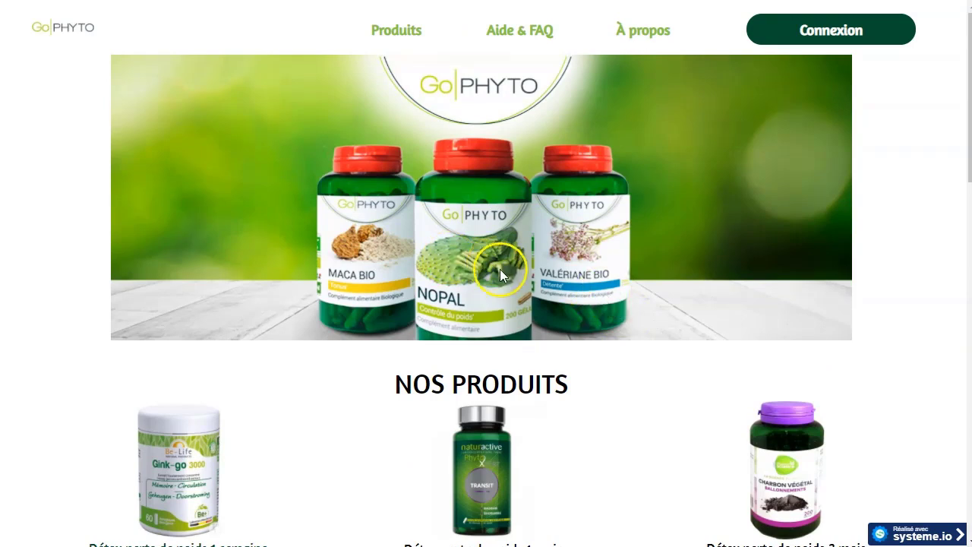
scroll(510, 280, down, 1)
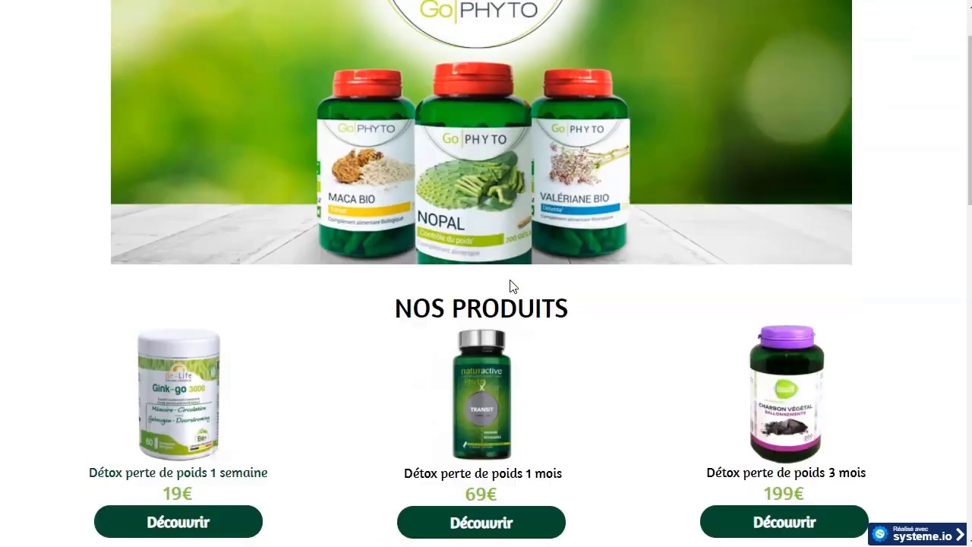
scroll(532, 282, down, 2)
click(561, 278)
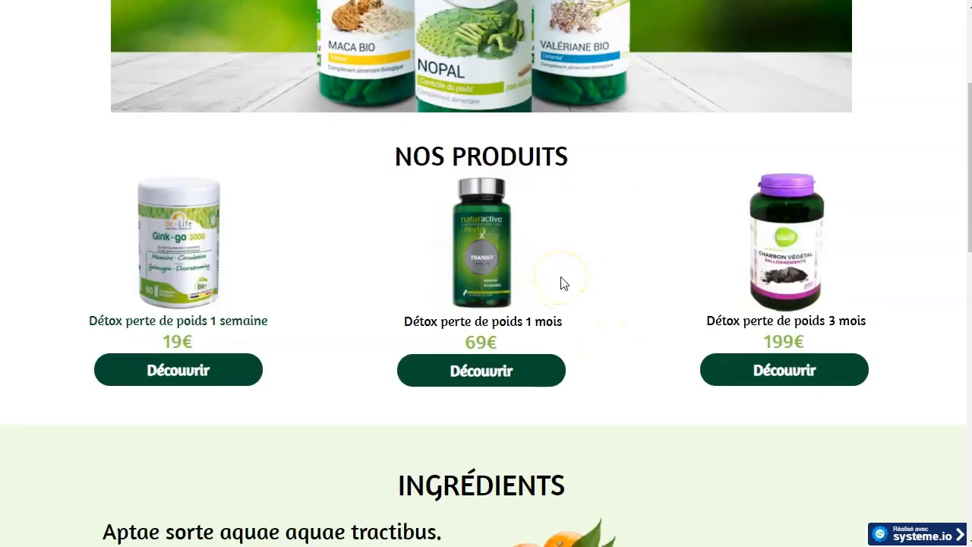
scroll(575, 282, down, 4)
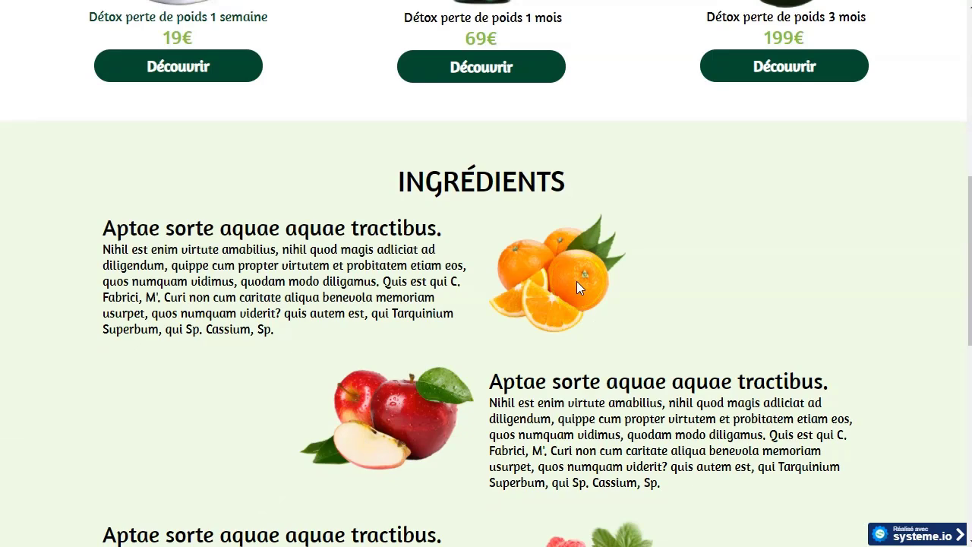
scroll(577, 281, down, 8)
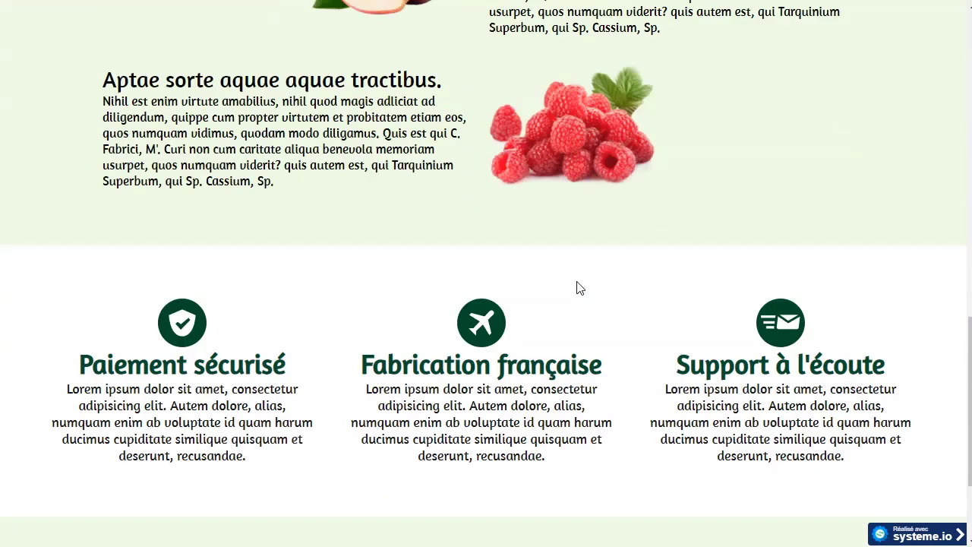
key(Home)
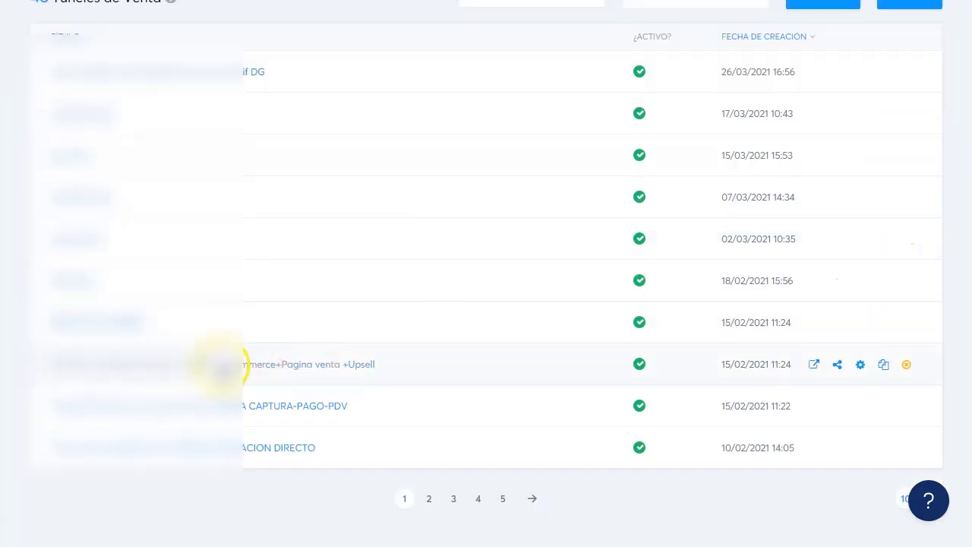
Step: Open the "Premium Template embudo completo |Ecommerce+Pagina venta +Upsell" funnel and go over its pages from capture to thank-you
click(223, 364)
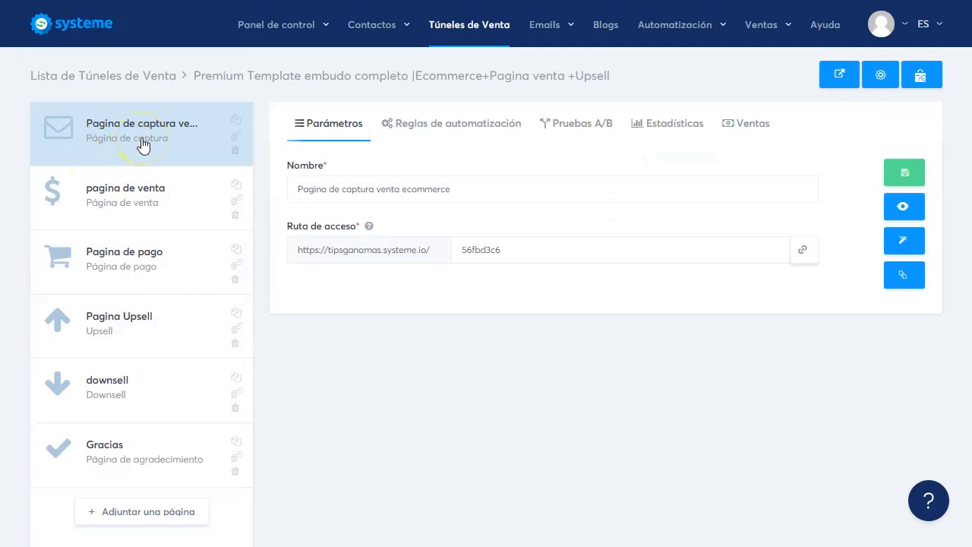
click(124, 205)
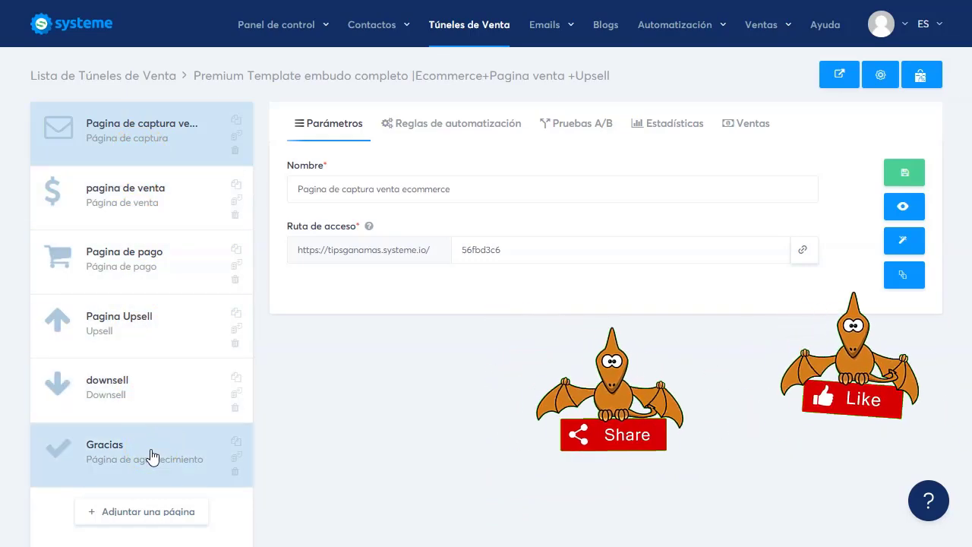
click(156, 129)
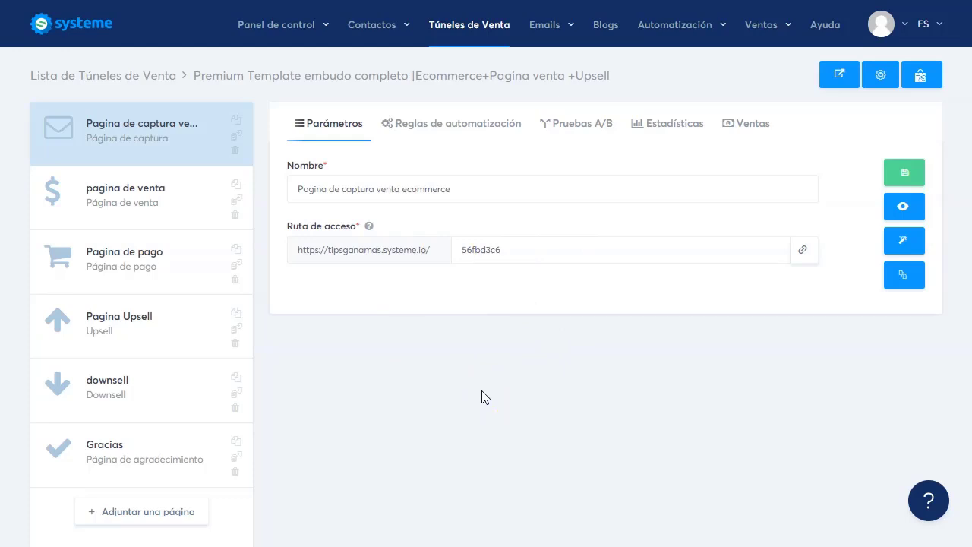
Step: Preview the "Pagina de captura venta ecommerce" page and review its headline, image placeholders, free ebook offer and footer
click(184, 140)
click(908, 211)
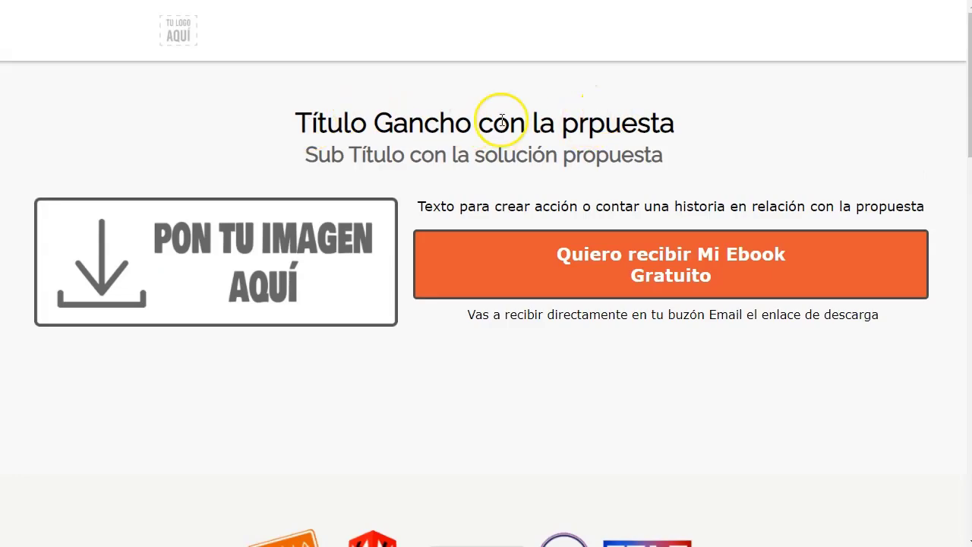
scroll(406, 206, down, 7)
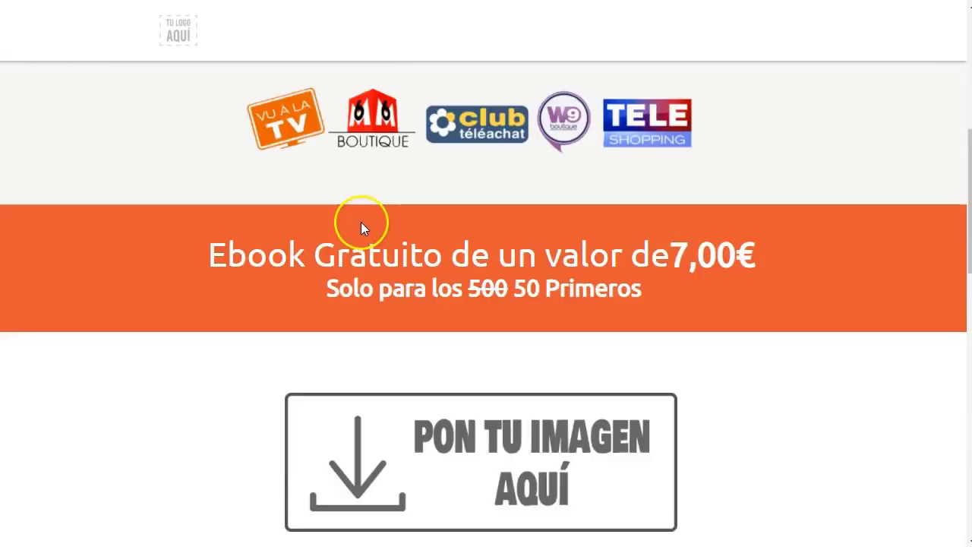
scroll(232, 285, down, 3)
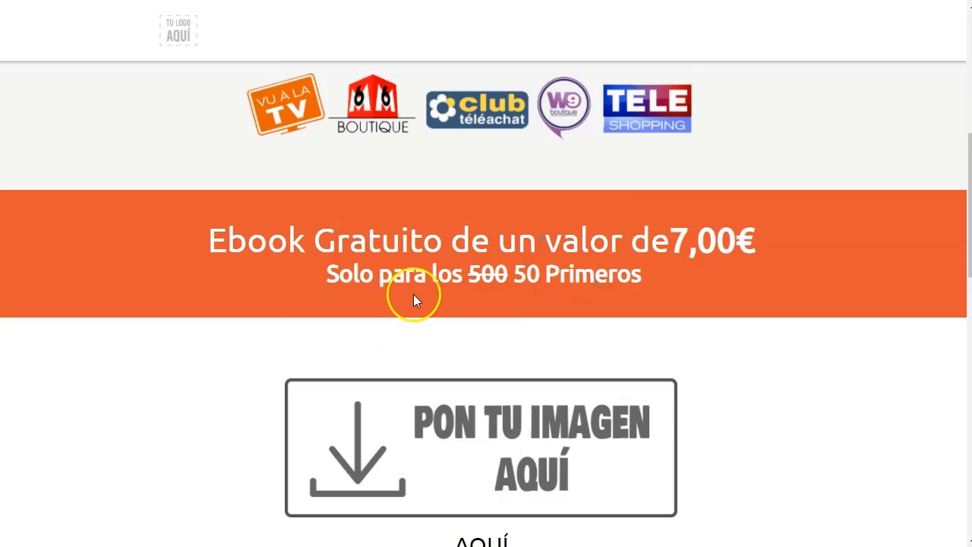
scroll(408, 300, down, 15)
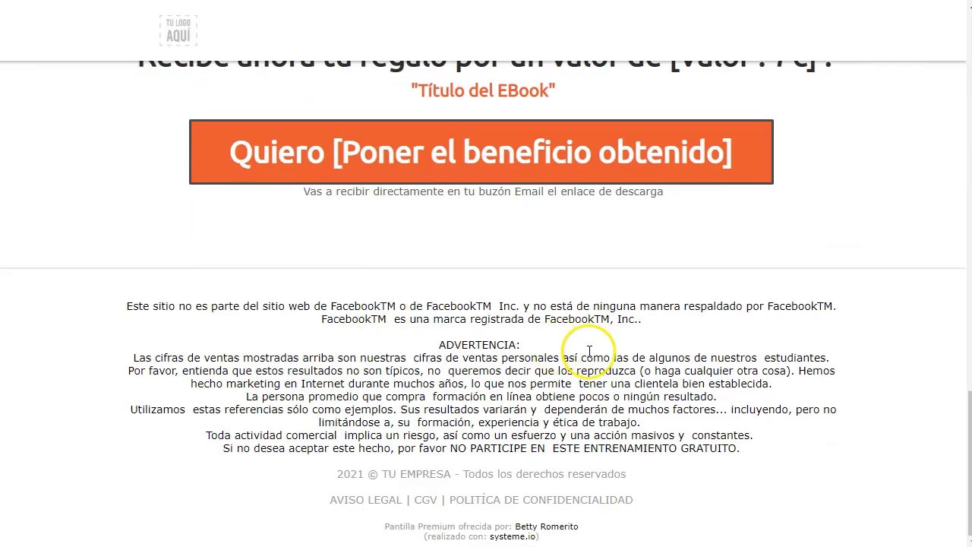
Step: Examine the Facebook and earnings disclaimer text and the template credit line in the capture page's footer
drag(127, 305, 562, 413)
click(619, 372)
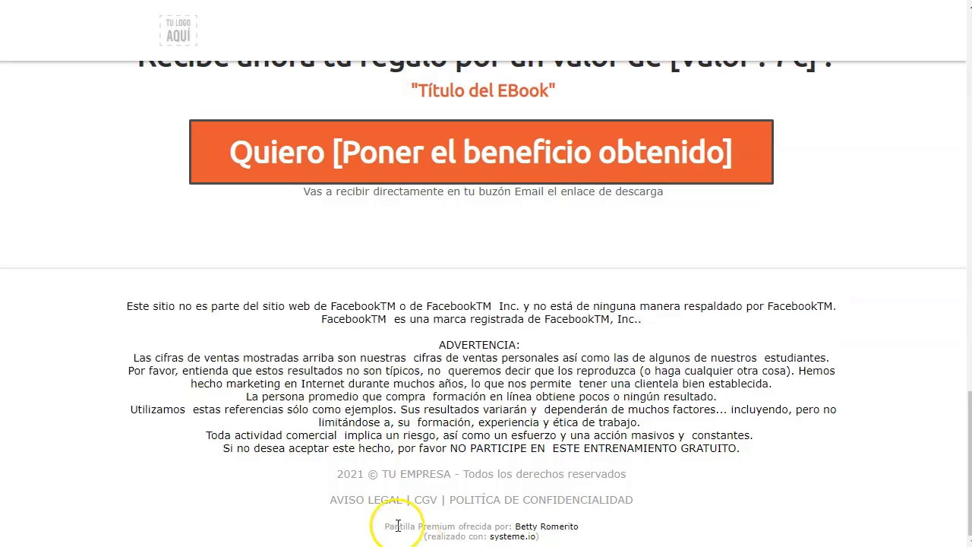
drag(385, 524, 588, 534)
click(594, 532)
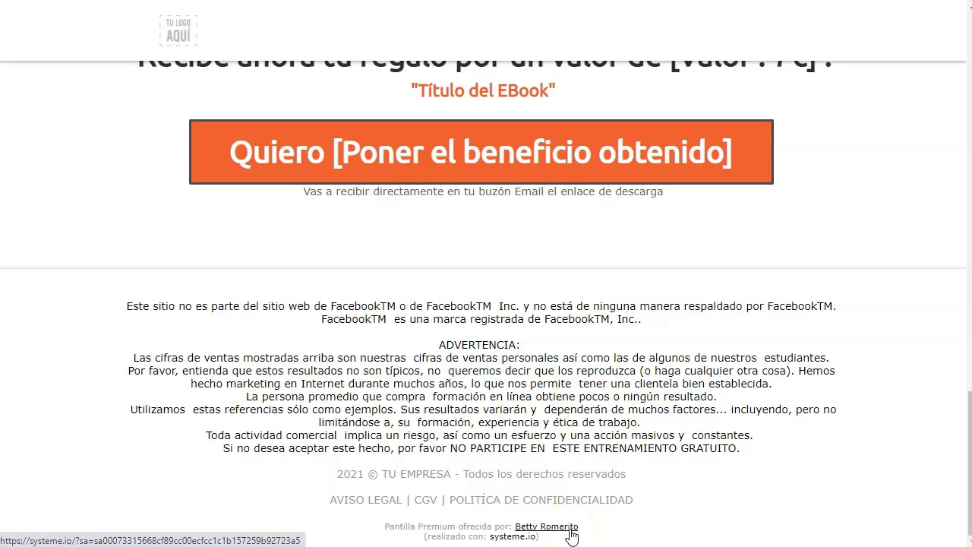
Step: Preview the "pagina de venta" page and review its features, 30% discount offer, countdown, customer support and disclaimer sections
click(509, 537)
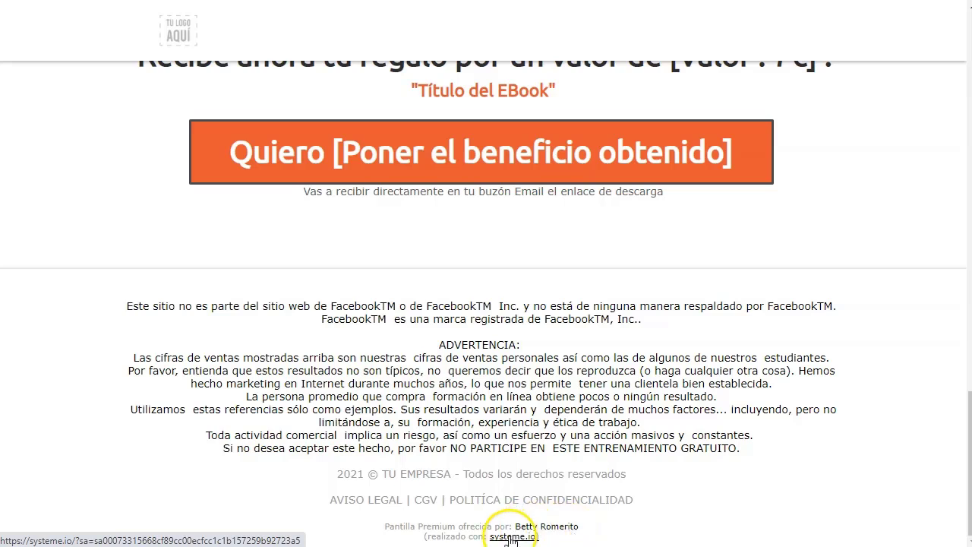
scroll(575, 329, up, 10)
click(135, 211)
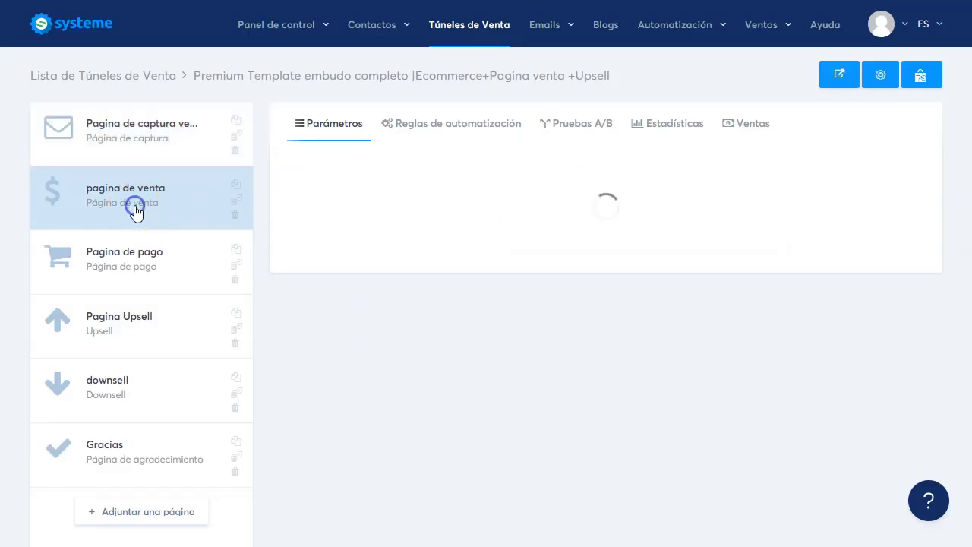
click(903, 206)
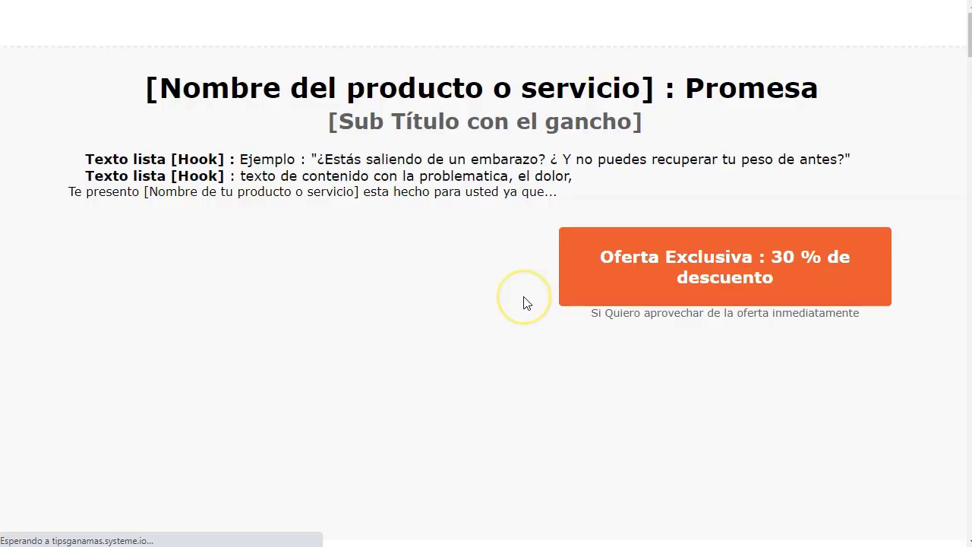
scroll(260, 284, down, 6)
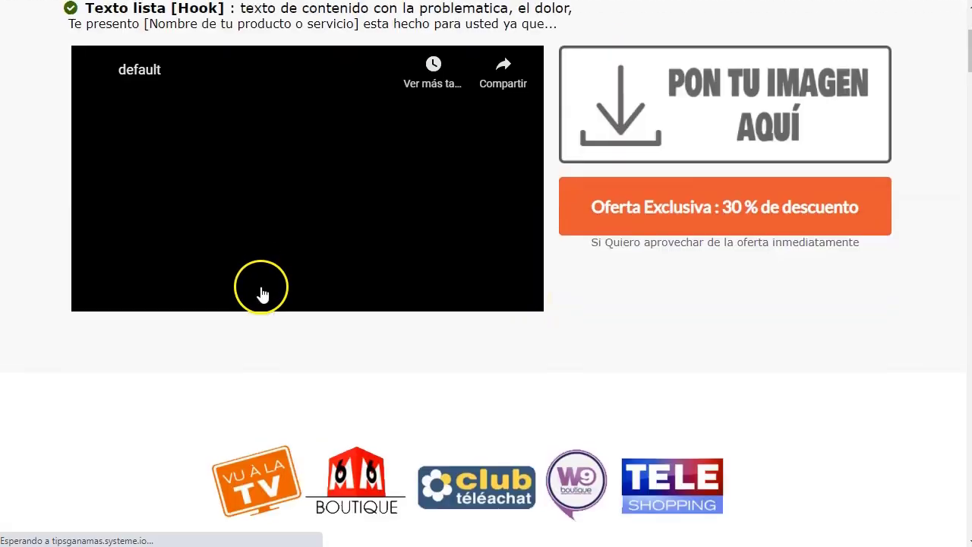
scroll(337, 373, down, 20)
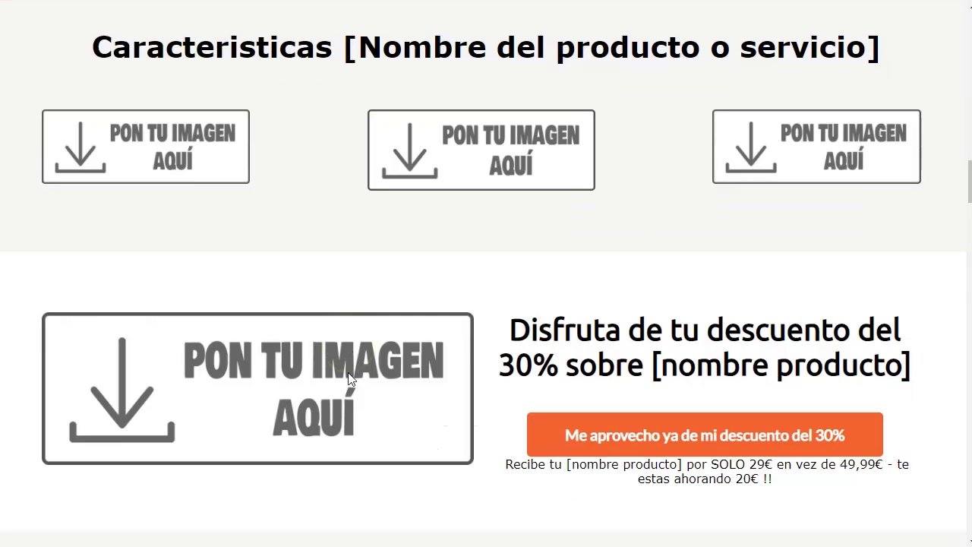
scroll(348, 378, down, 20)
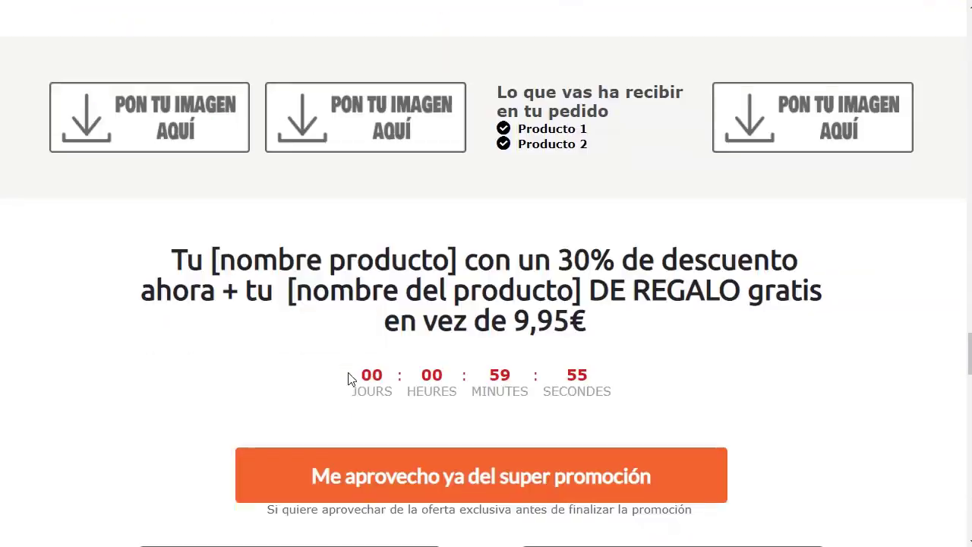
scroll(347, 378, down, 20)
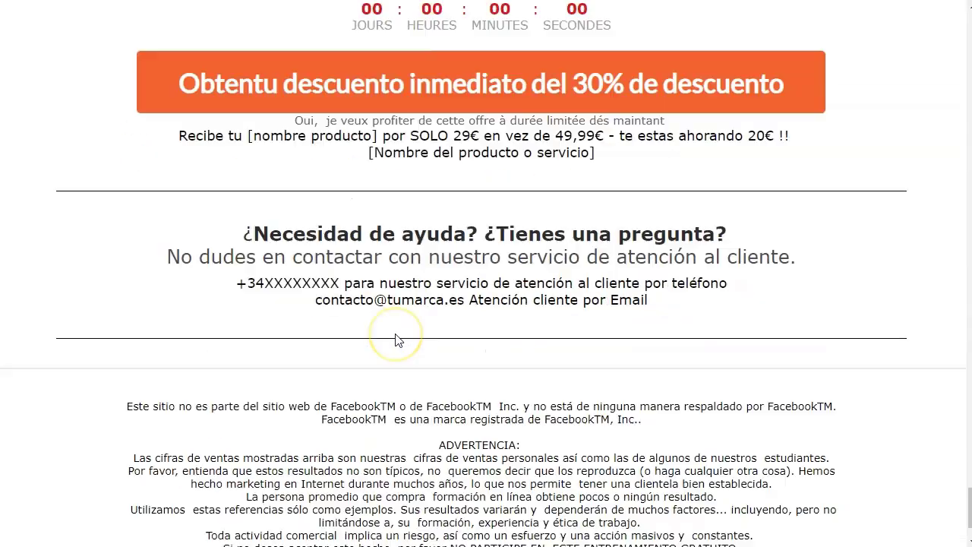
scroll(412, 302, up, 20)
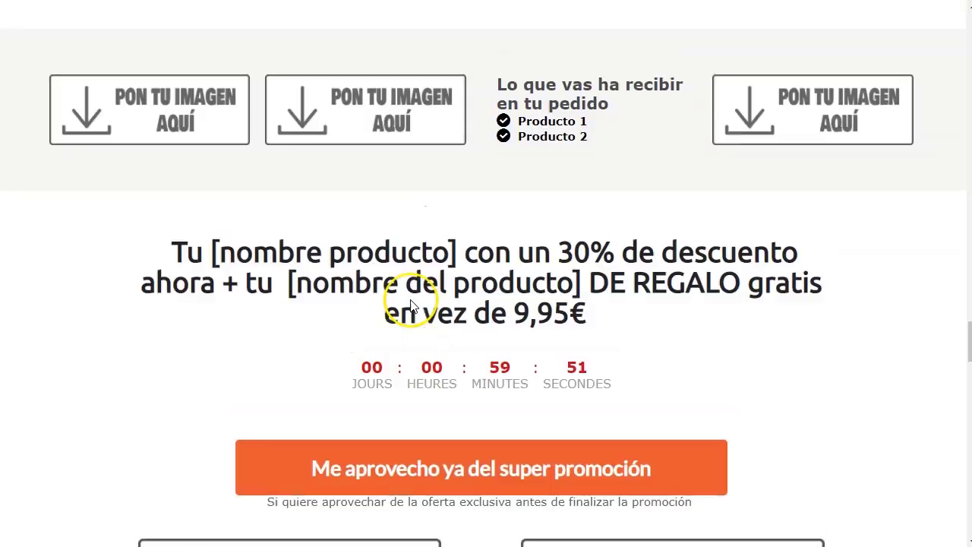
scroll(410, 300, up, 20)
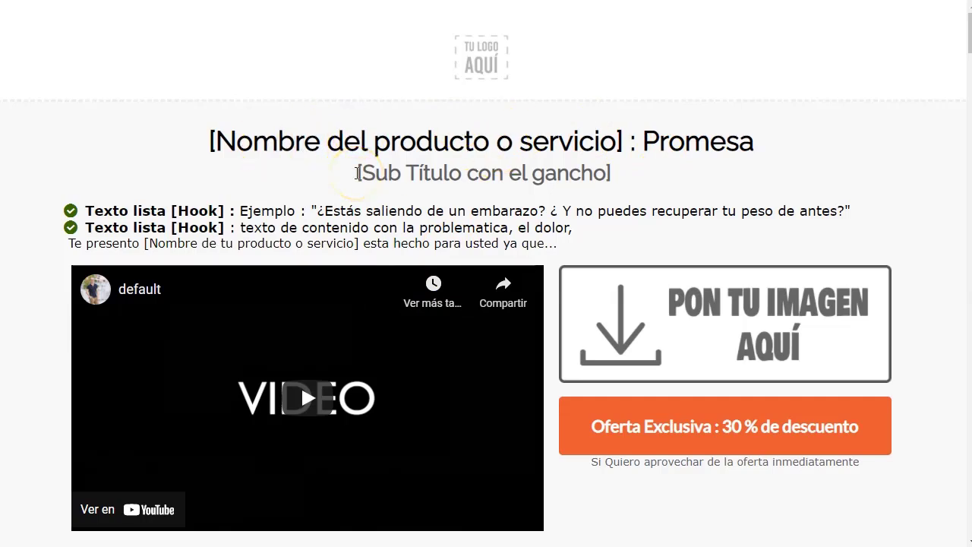
Step: Examine the sales page's customer testimonials, timed free gift offer and satisfied-customer comments
scroll(356, 174, down, 9)
scroll(356, 174, down, 15)
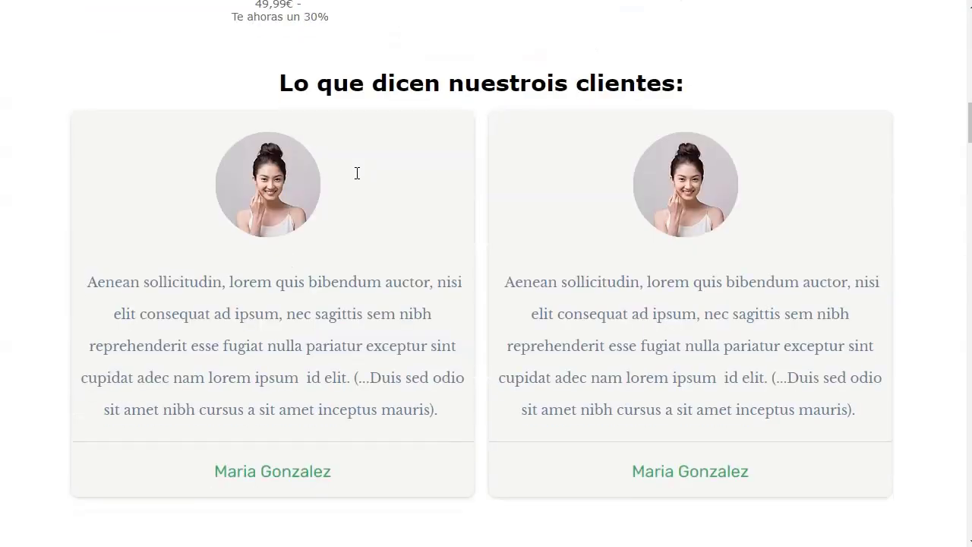
scroll(356, 173, down, 15)
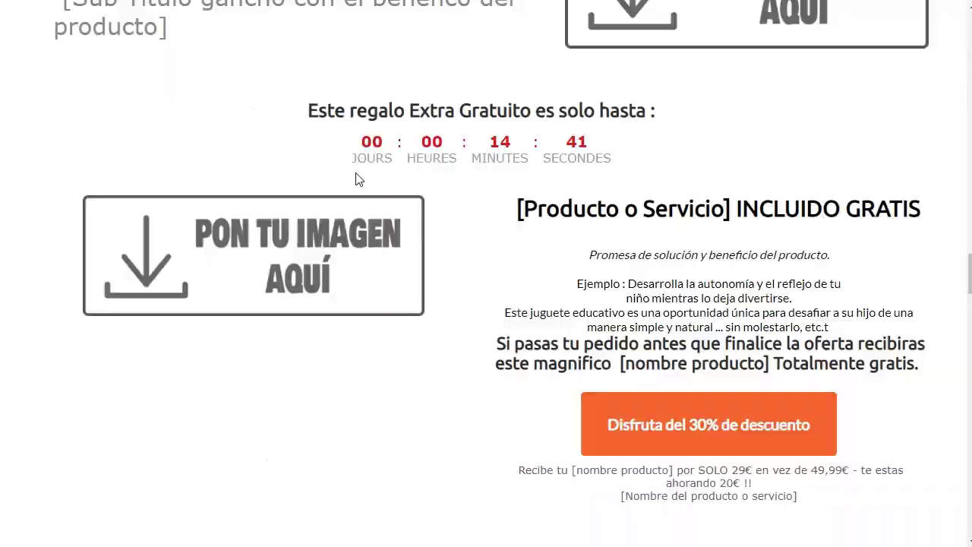
scroll(355, 179, down, 15)
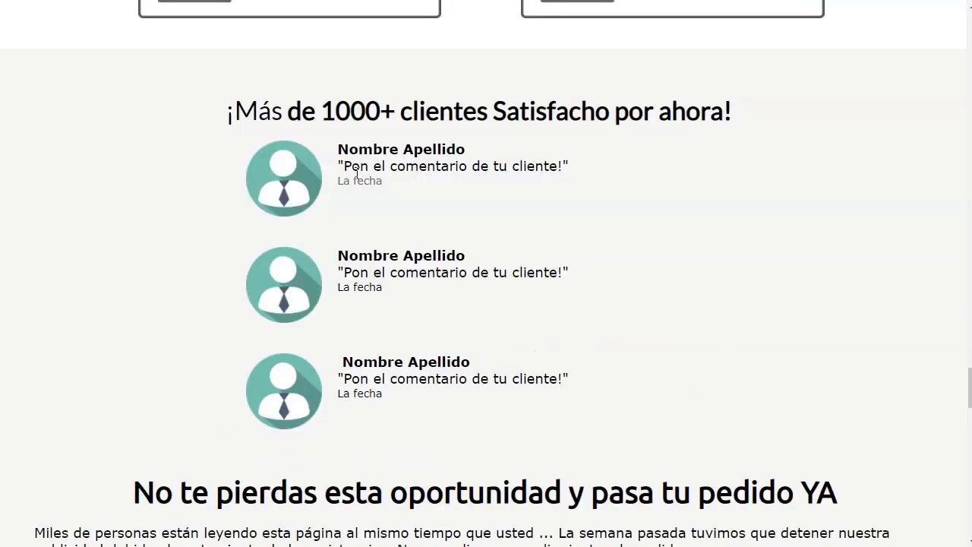
scroll(356, 179, down, 1)
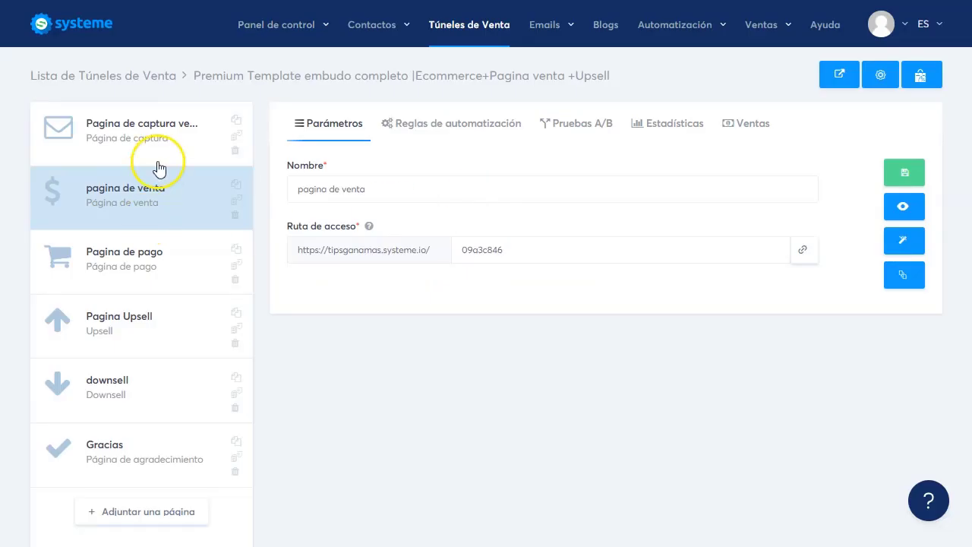
Step: Open the "Pagina de captura venta ecommerce" page for editing and change its headline to "Título con tu Máximo Beneficio"
click(162, 130)
click(903, 240)
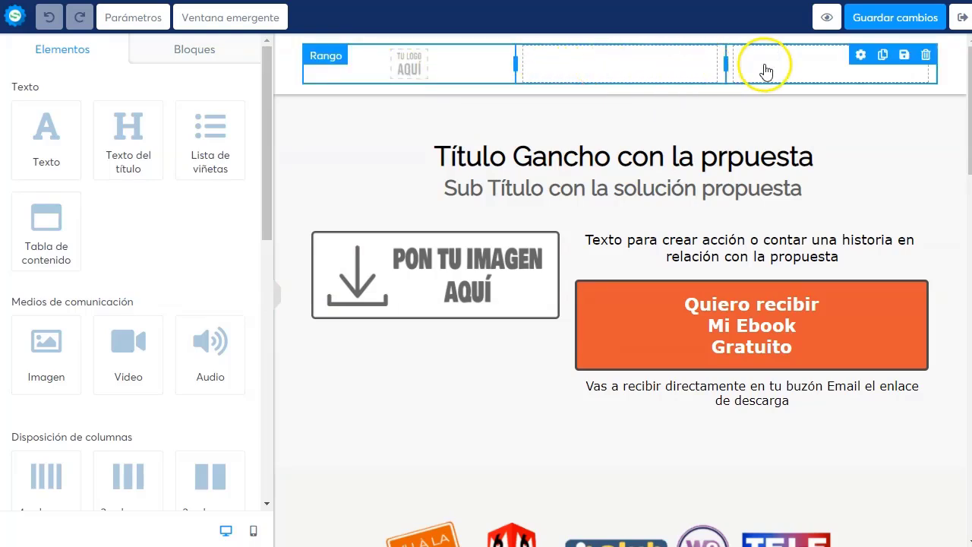
click(627, 161)
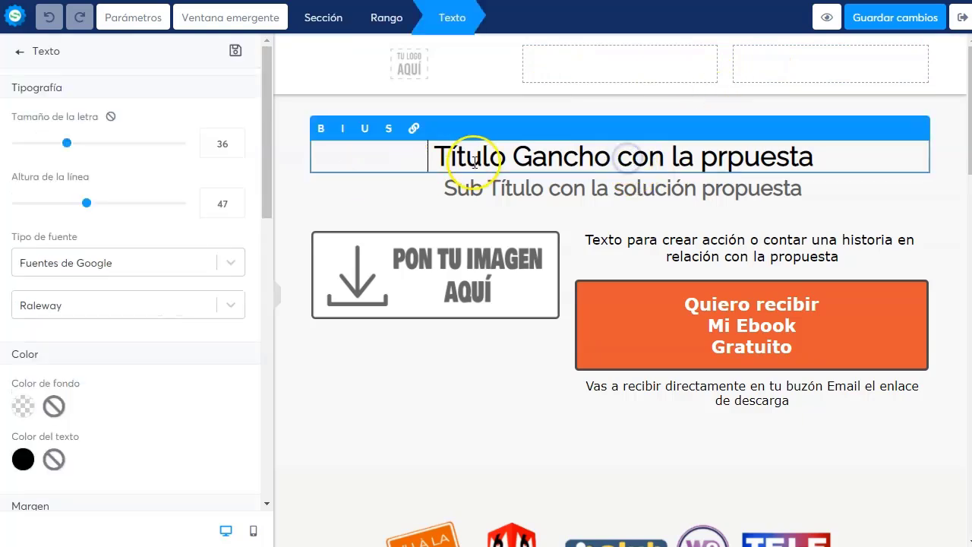
drag(459, 154, 850, 221)
key(BackSpace)
text(ítulo con tu)
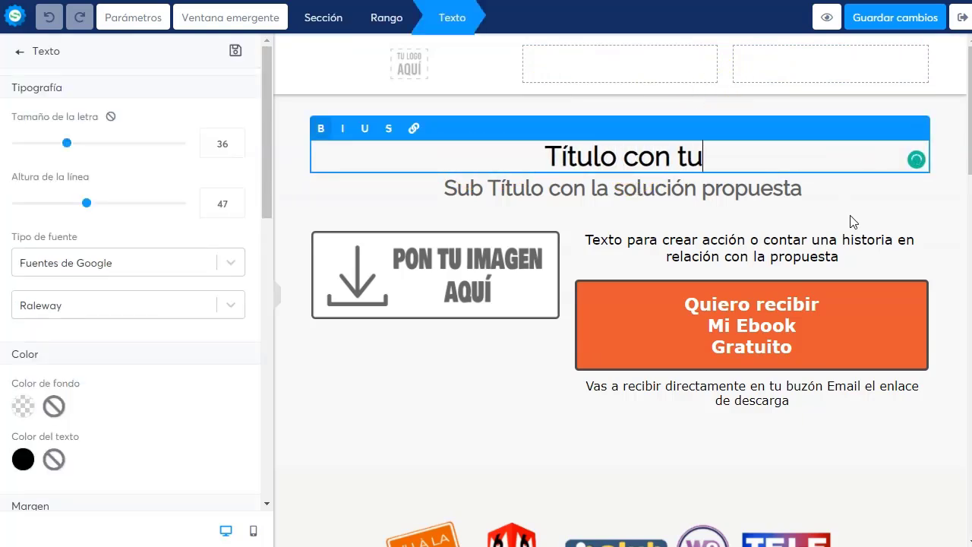
text( Mejor)
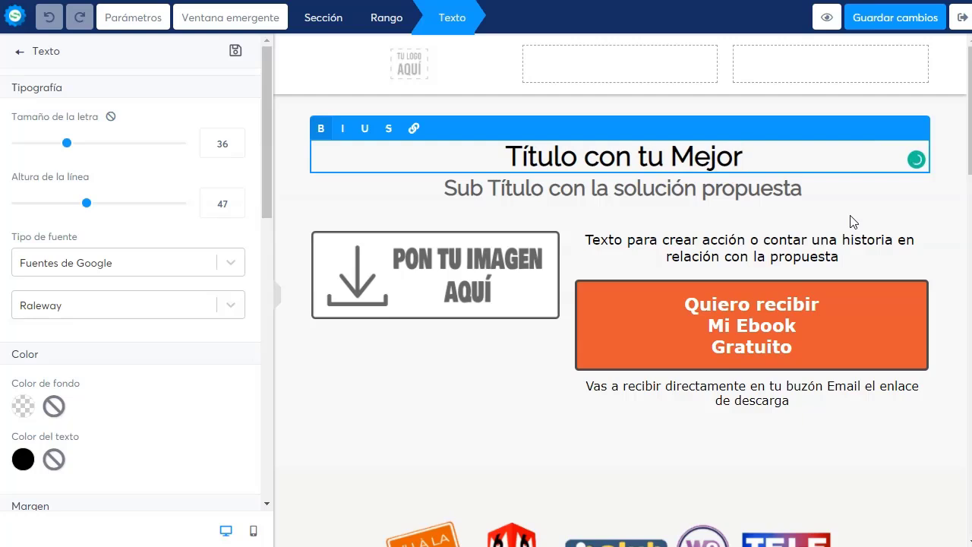
key(BackSpace)
key(BackSpace)
key(BackSpace)
key(BackSpace)
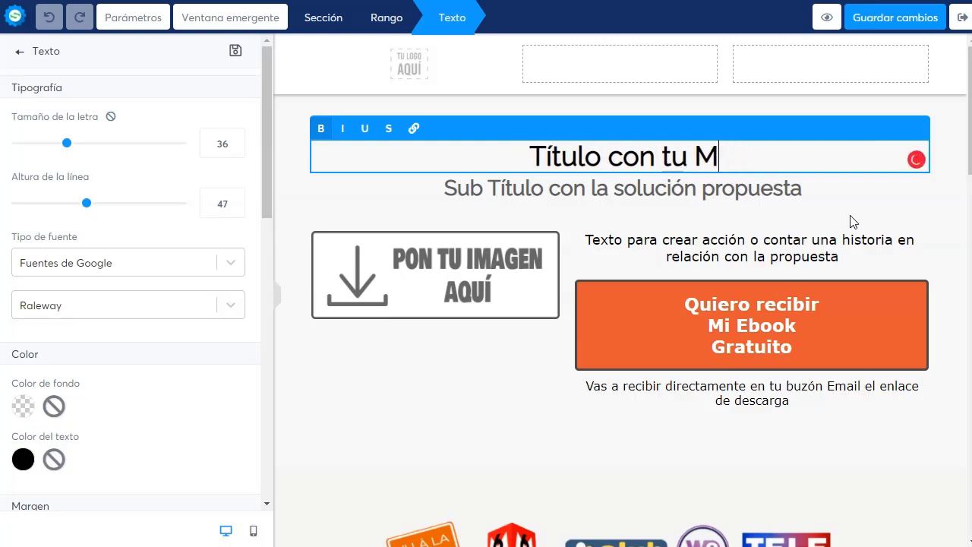
text(áximo )
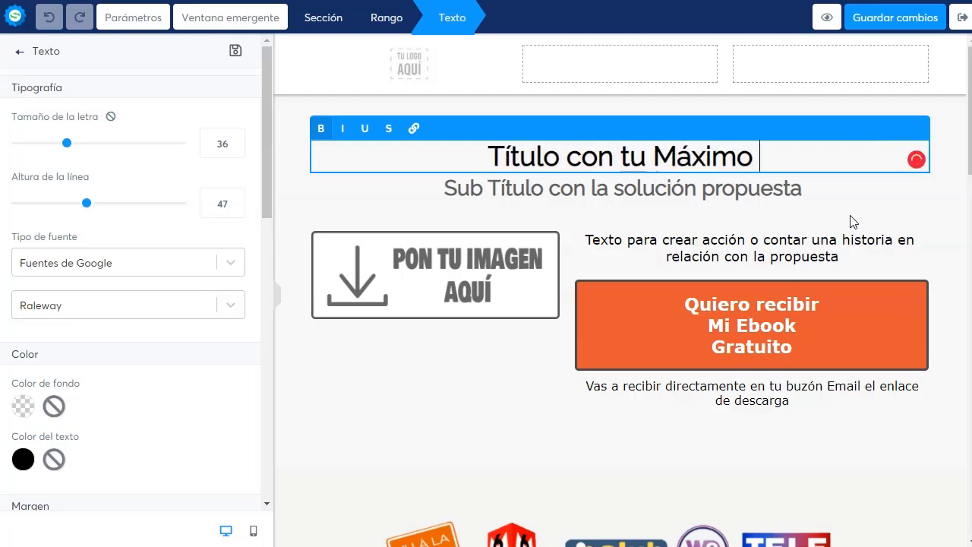
text(Beneficio)
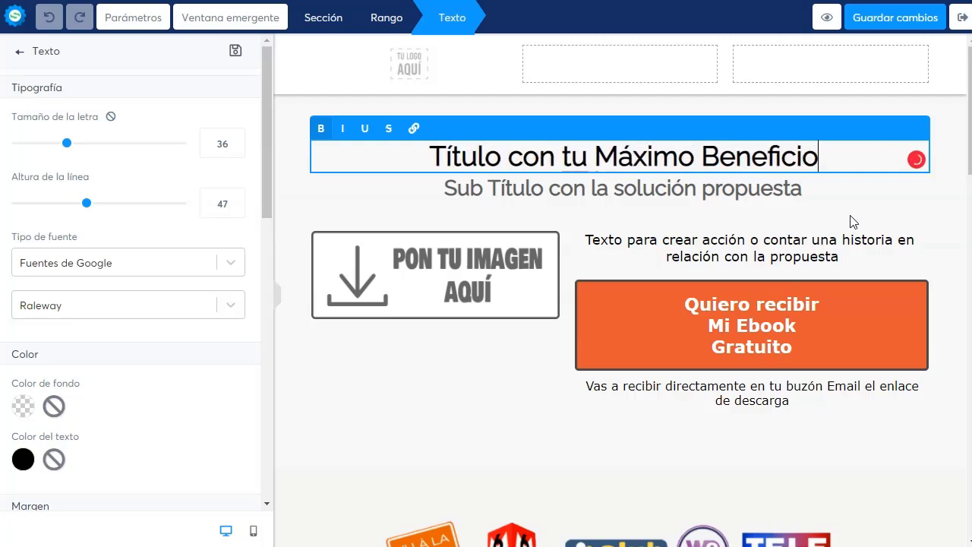
click(759, 192)
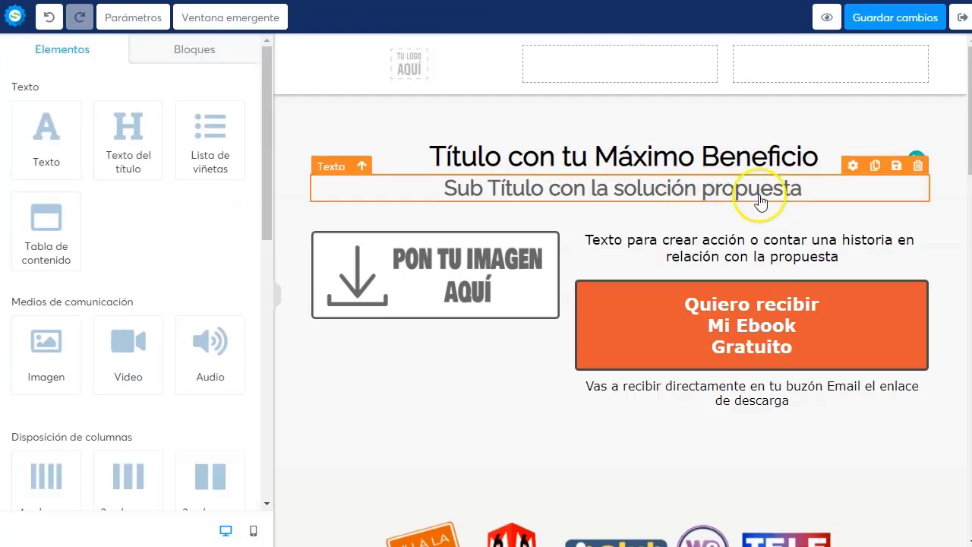
Step: Inspect the editable elements of the capture page: image placeholder, ebook button, brand logo strip and the "50 Primeros" offer text
click(456, 275)
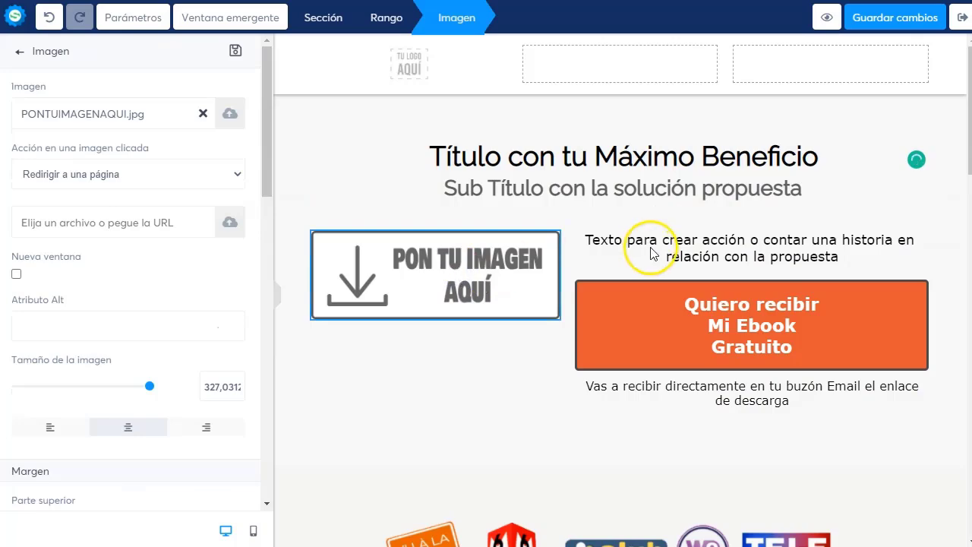
click(712, 325)
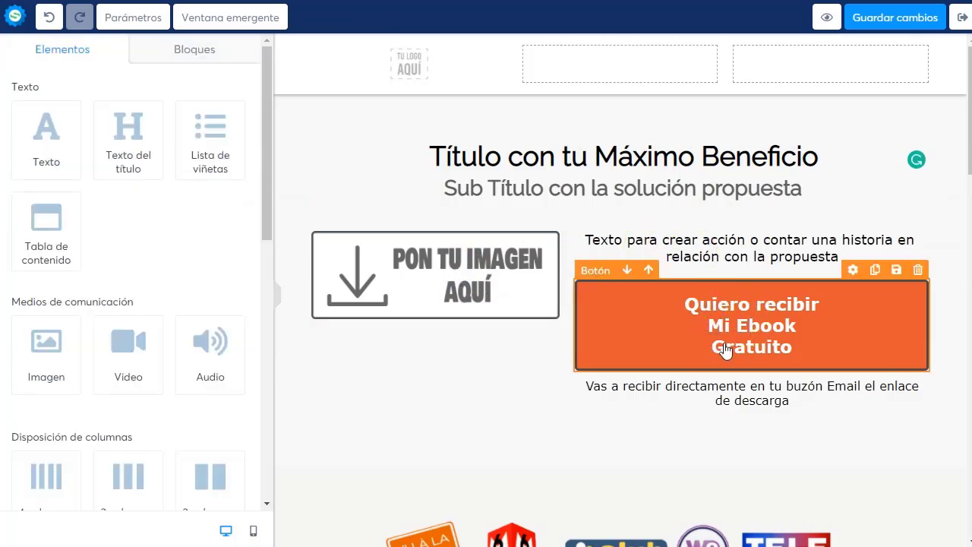
scroll(545, 340, down, 3)
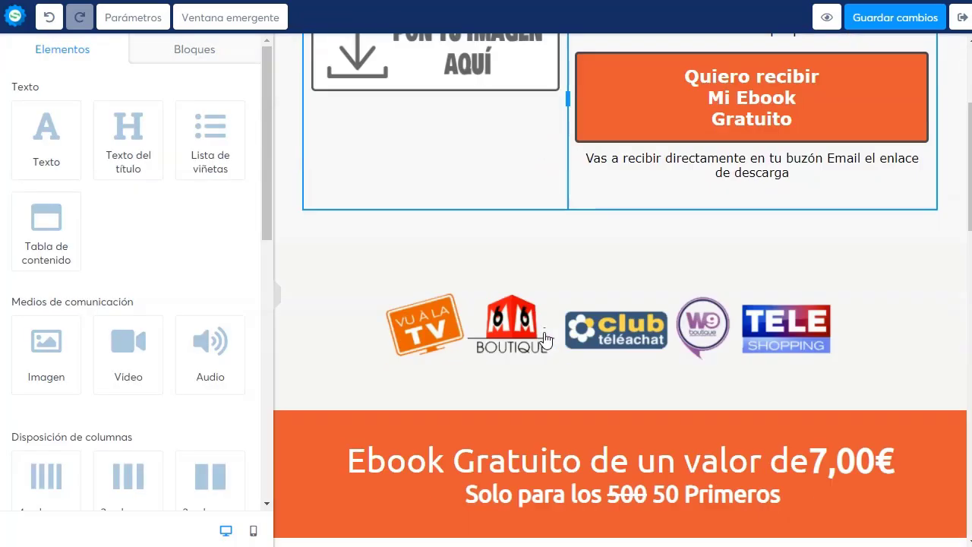
click(434, 334)
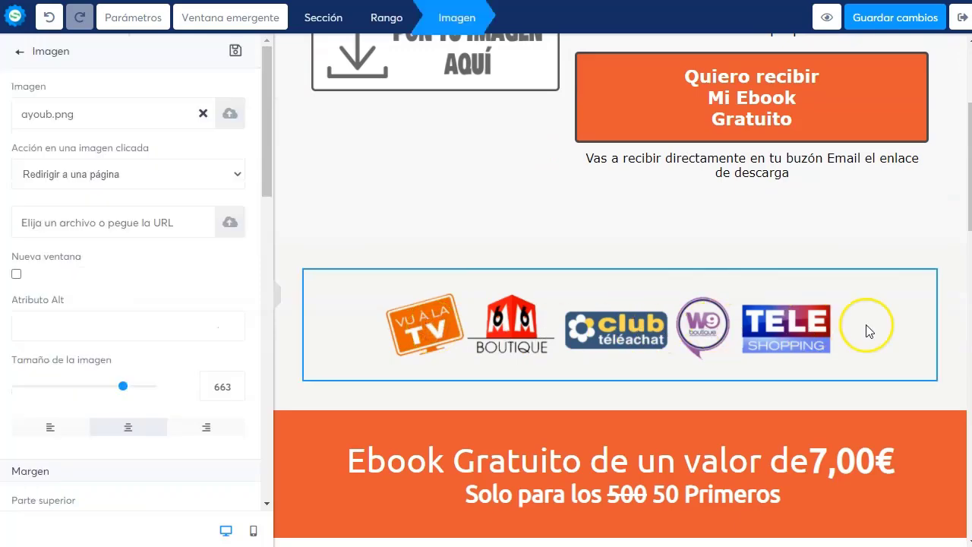
click(538, 456)
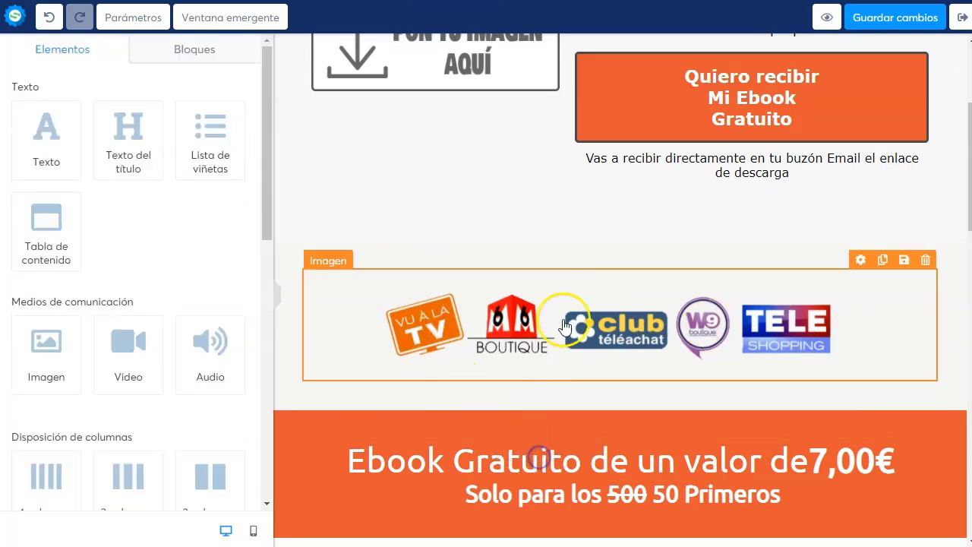
scroll(539, 456, down, 3)
click(565, 274)
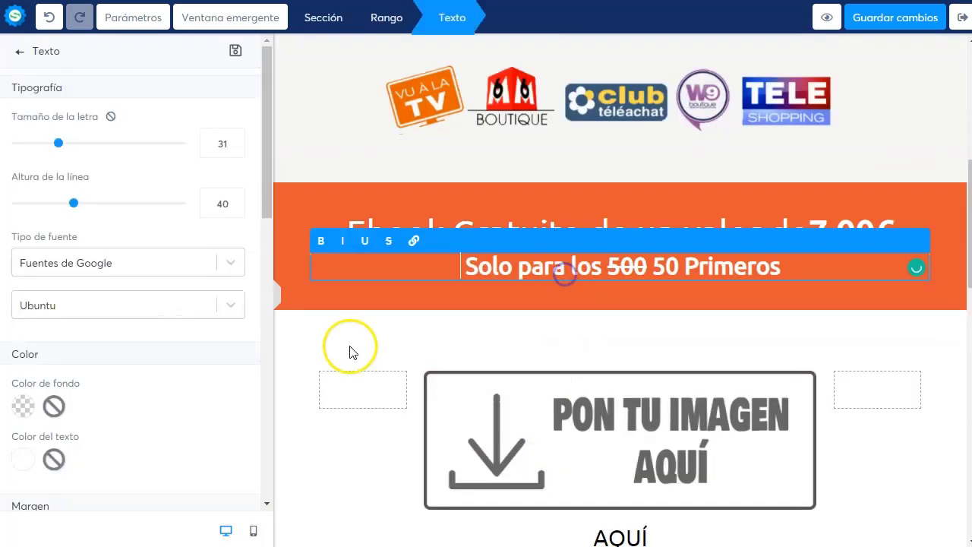
click(577, 414)
Step: Review the capture page's benefit lists, gift offer and footer disclaimer in the editor, then return to the headline
scroll(586, 417, down, 8)
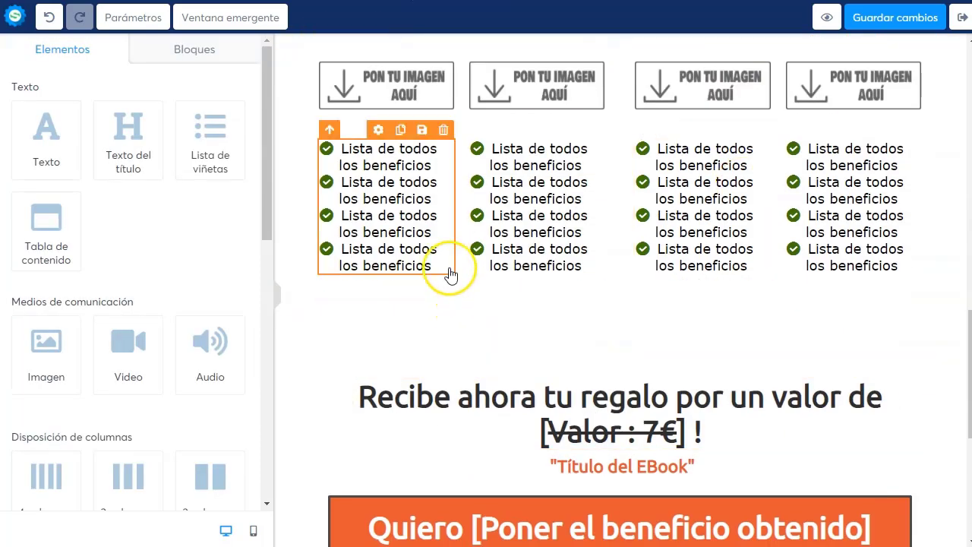
scroll(577, 289, down, 2)
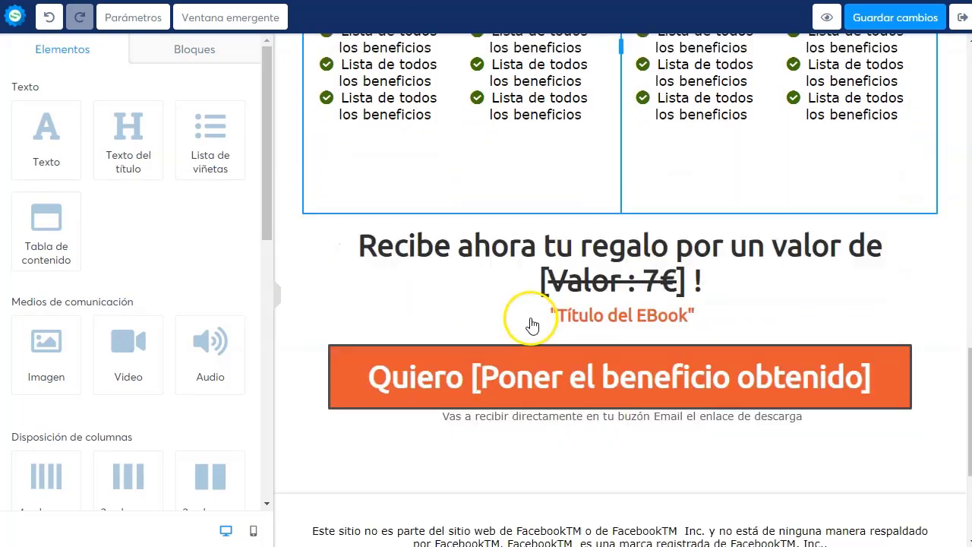
scroll(561, 380, down, 1)
scroll(590, 386, down, 3)
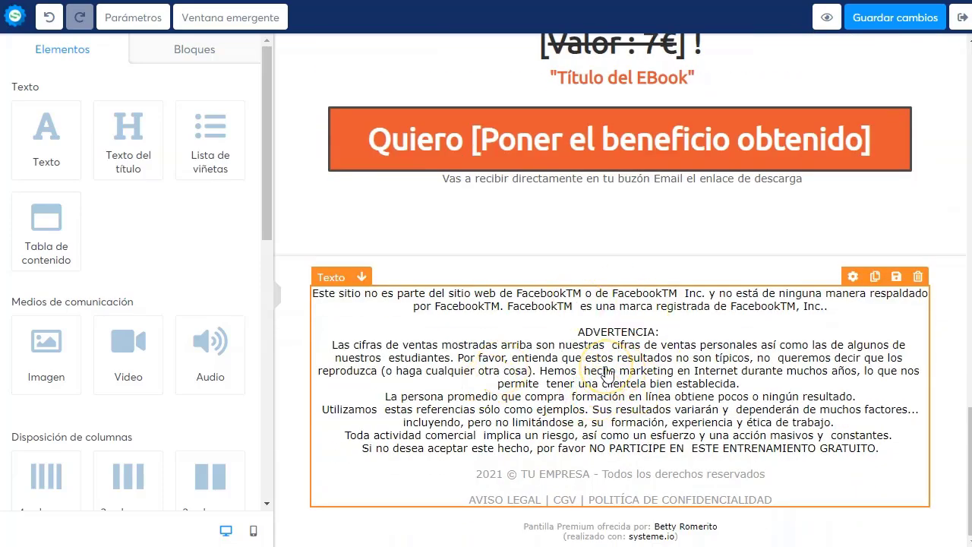
scroll(607, 372, up, 15)
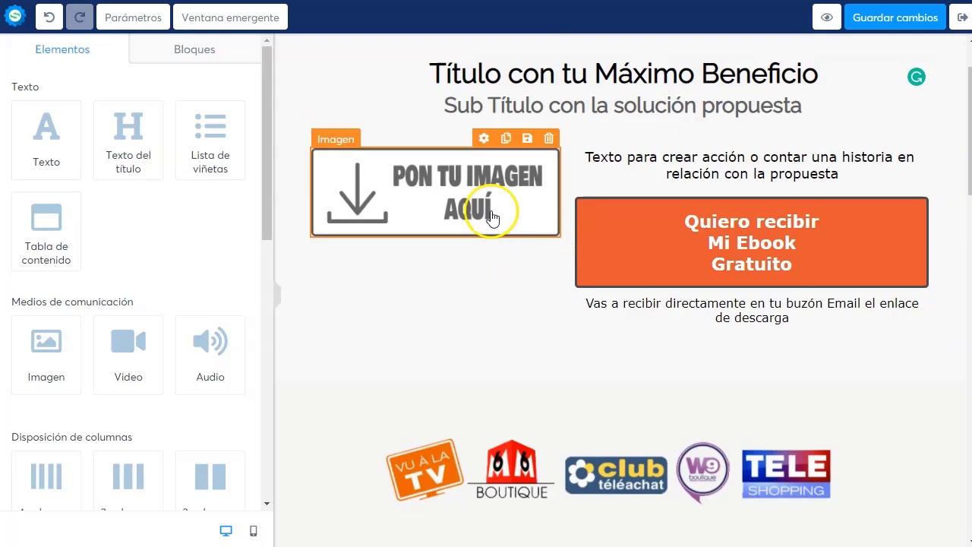
scroll(492, 232, up, 1)
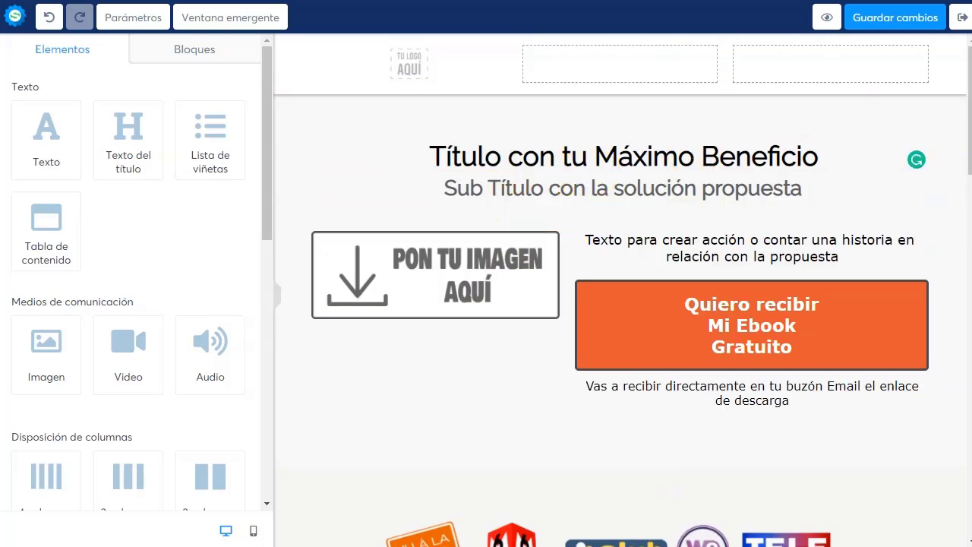
Step: Save the capture page's changes, exit the editor and return to the list of sales funnels
click(895, 24)
click(960, 23)
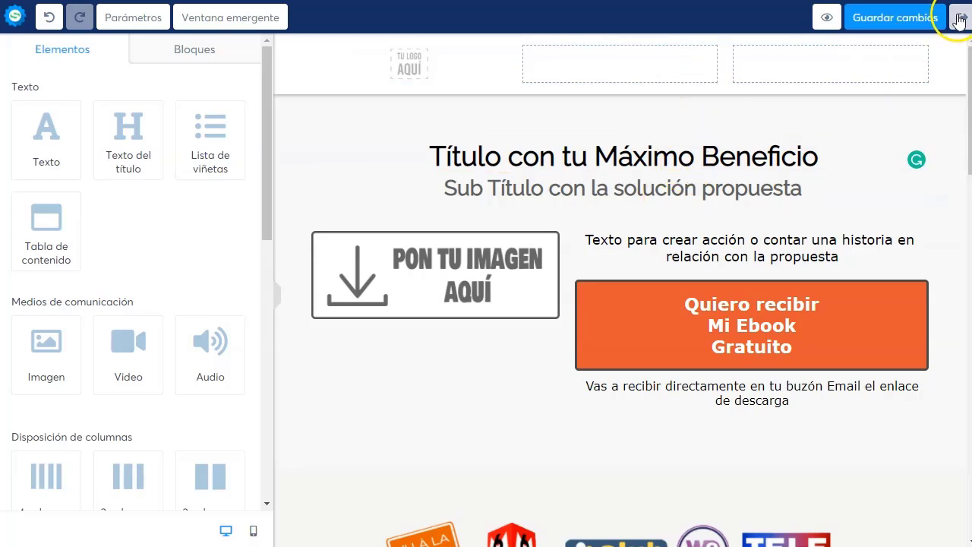
click(961, 21)
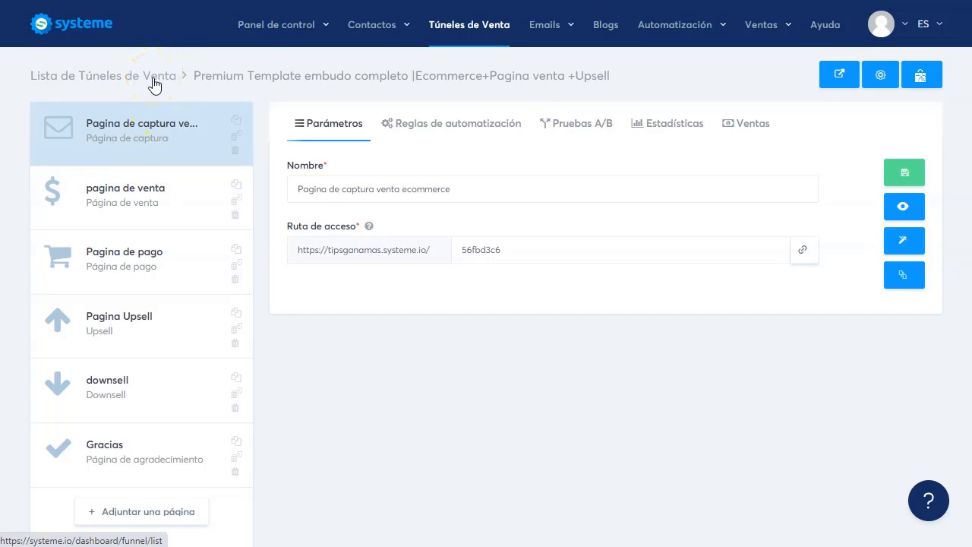
click(153, 79)
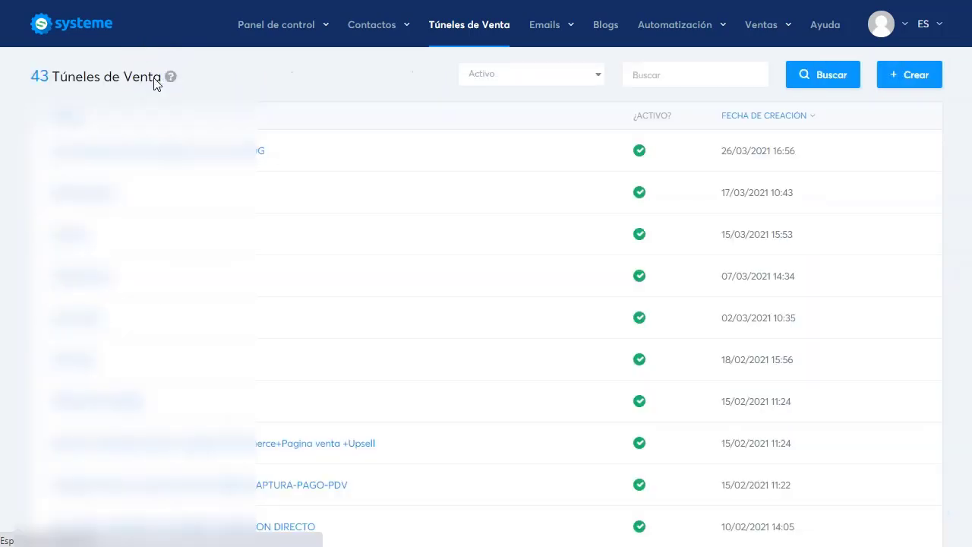
Step: Open the sharing dialog of the ecommerce funnel ending in "+Pagina venta +Upsell" and copy its share link
scroll(227, 383, down, 1)
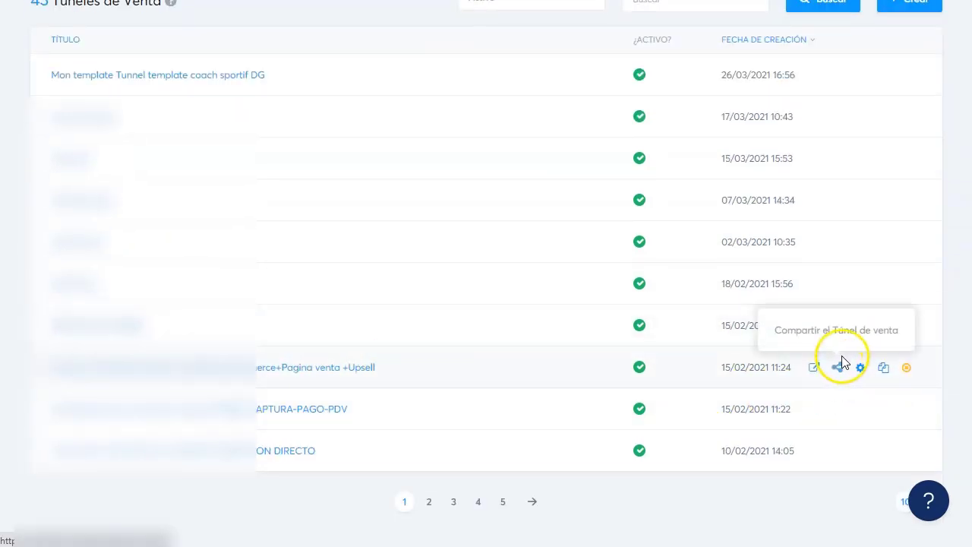
click(836, 371)
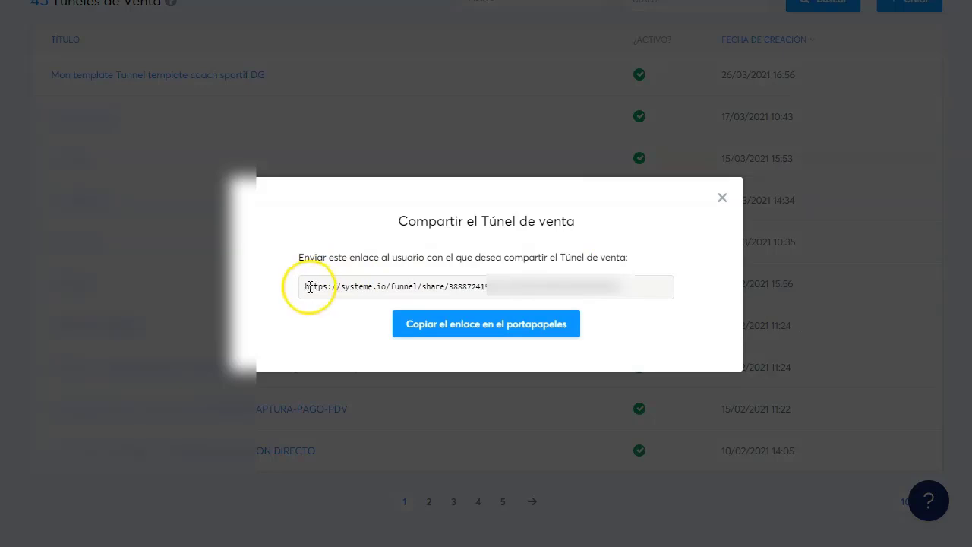
click(314, 287)
drag(314, 286, 633, 279)
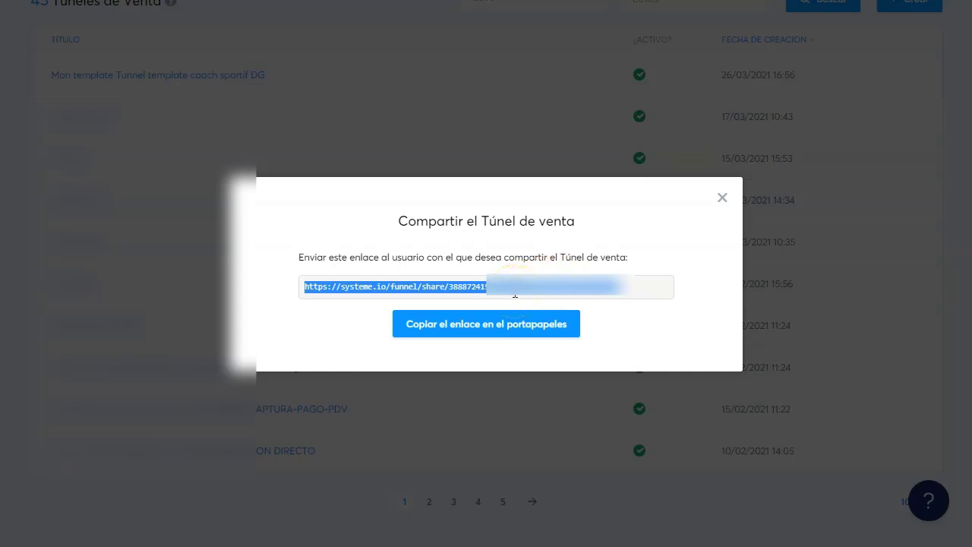
click(521, 335)
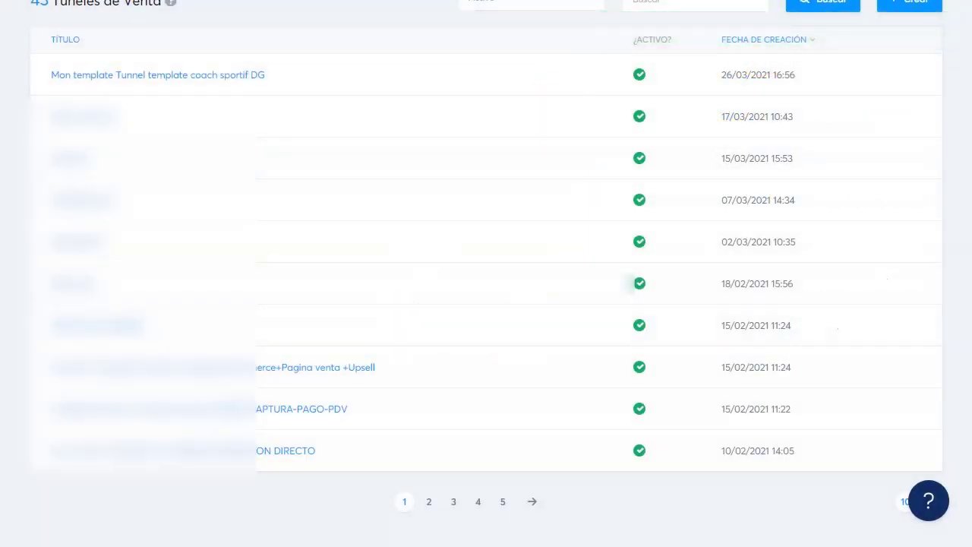
Step: Load the copied funnel share link in the browser and go to the email field of the sign-up form
key(alt+f)
click(878, 24)
click(217, 27)
key(ctrl+v)
key(Return)
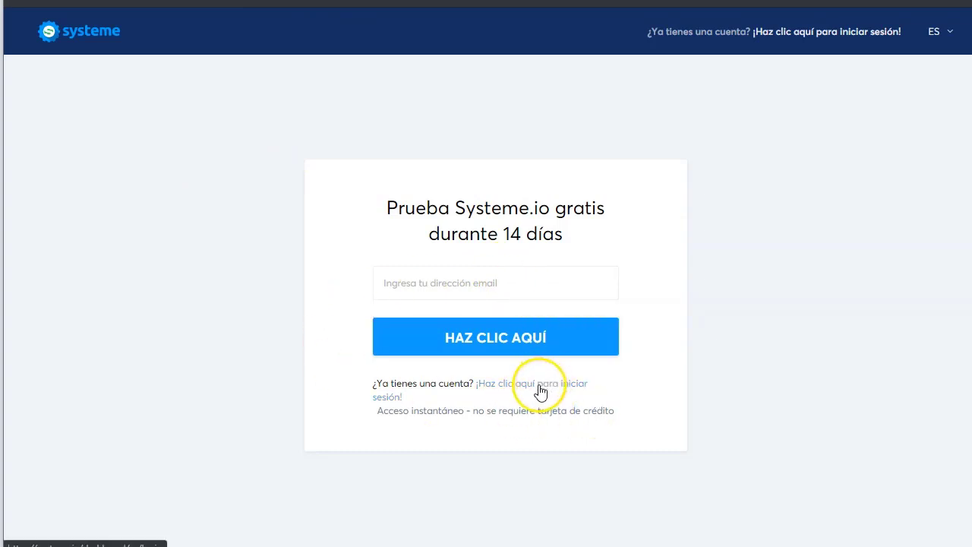
click(527, 271)
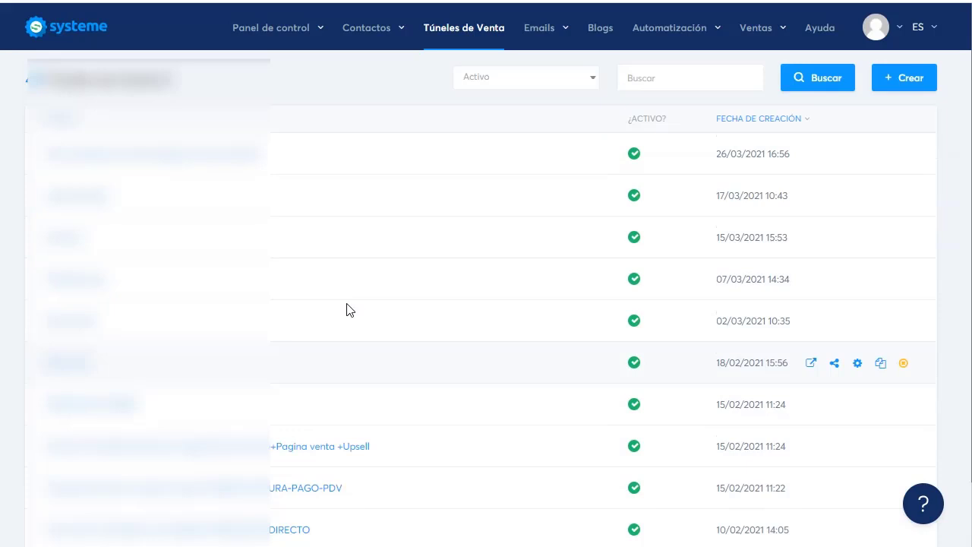
click(438, 242)
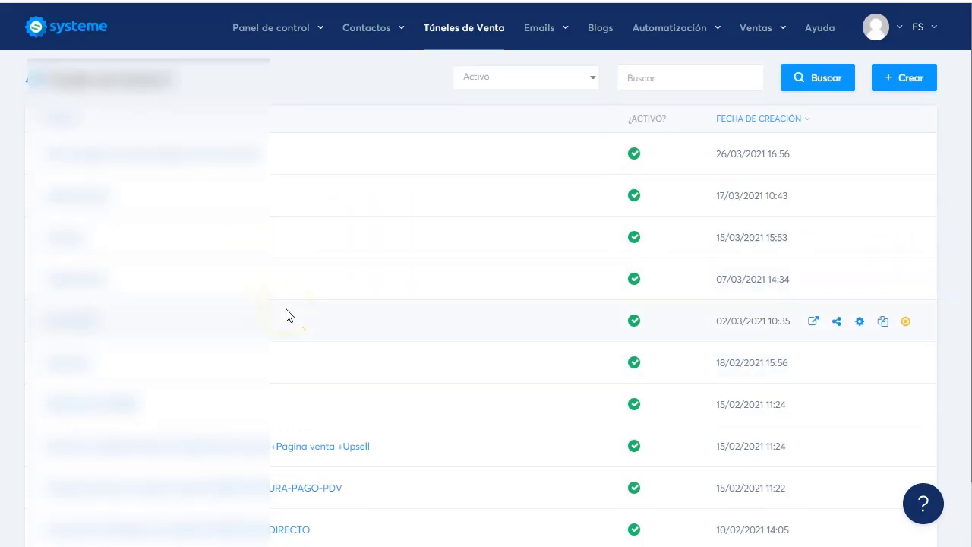
click(422, 225)
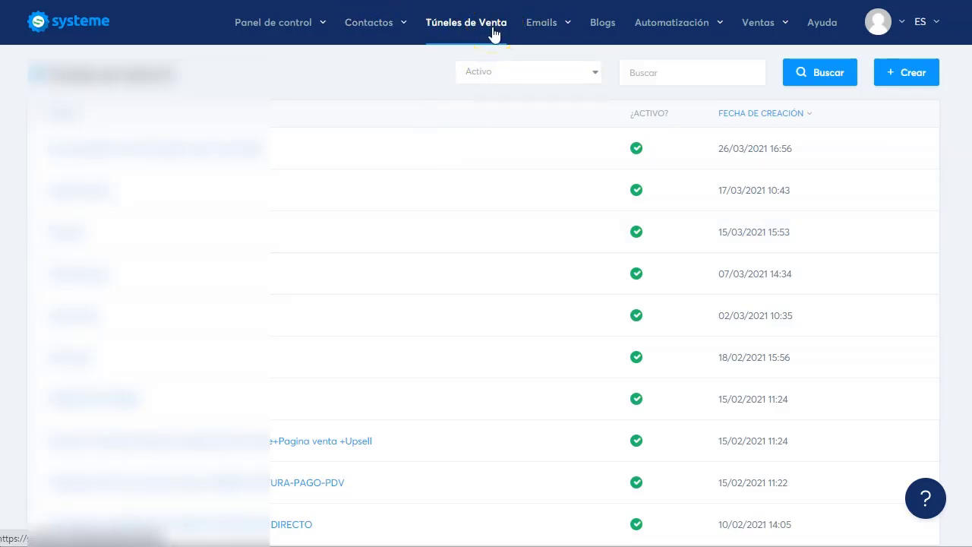
Step: Open the account's automation rules and start adding a new rule
mouse_move(650, 32)
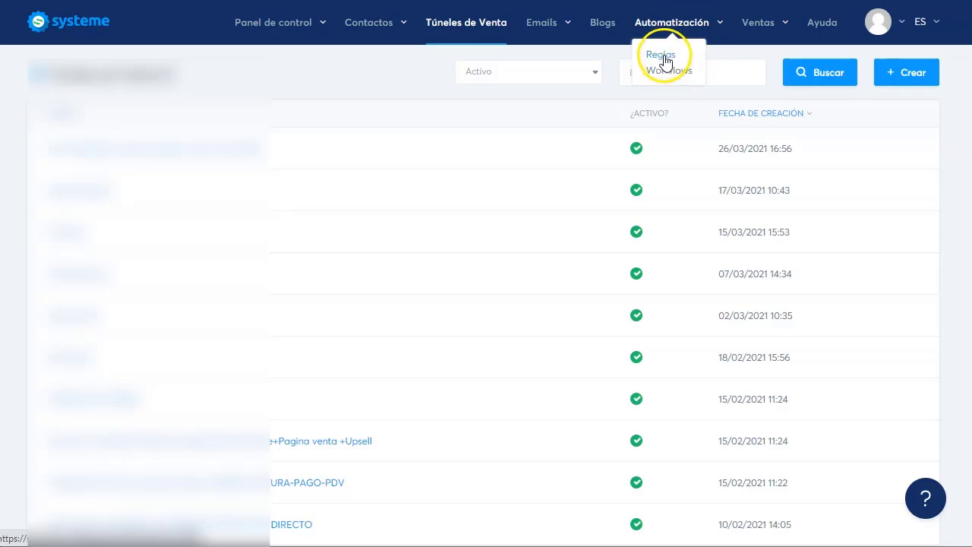
click(663, 58)
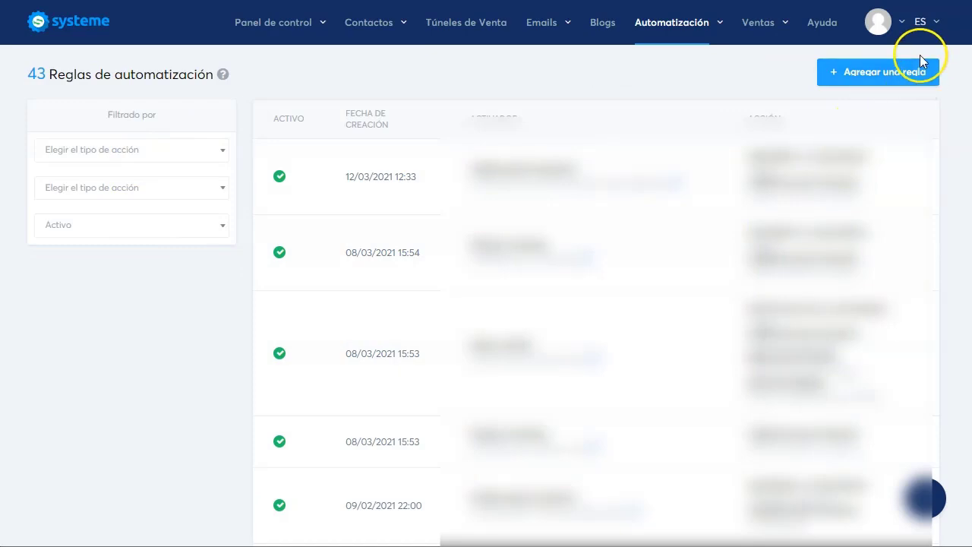
click(875, 73)
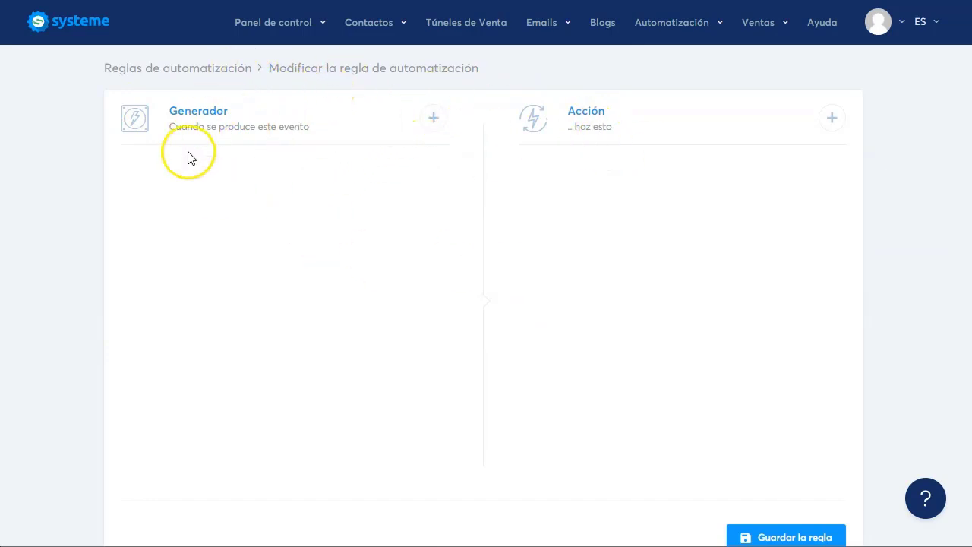
Step: Review the available triggers for the new automation rule, from "Etiqueta agregada" to "Página visitada", and close the trigger list
mouse_move(543, 27)
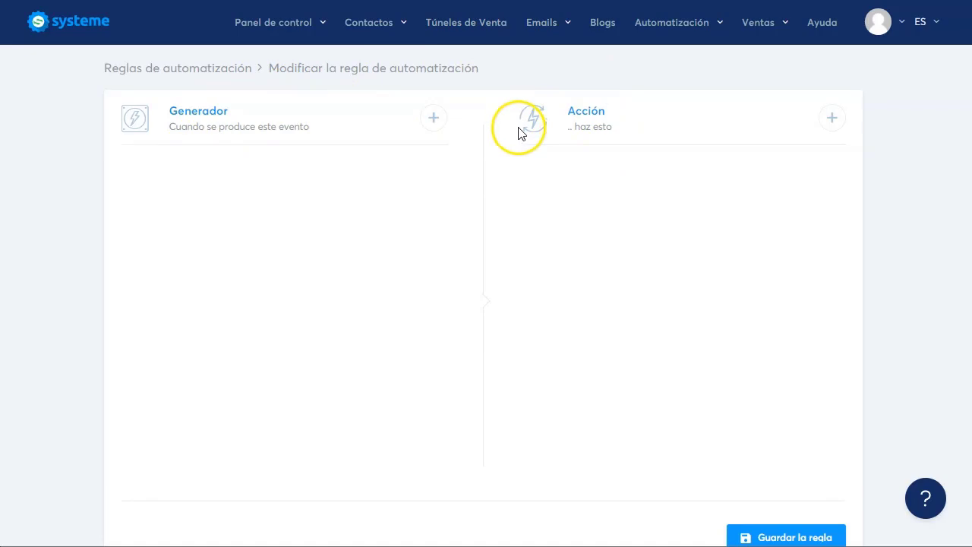
click(434, 120)
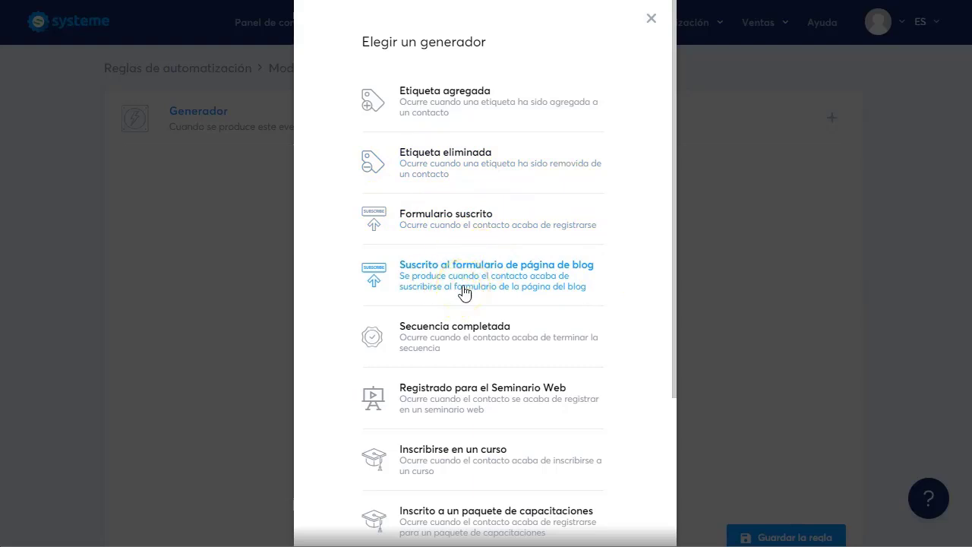
scroll(465, 292, down, 1)
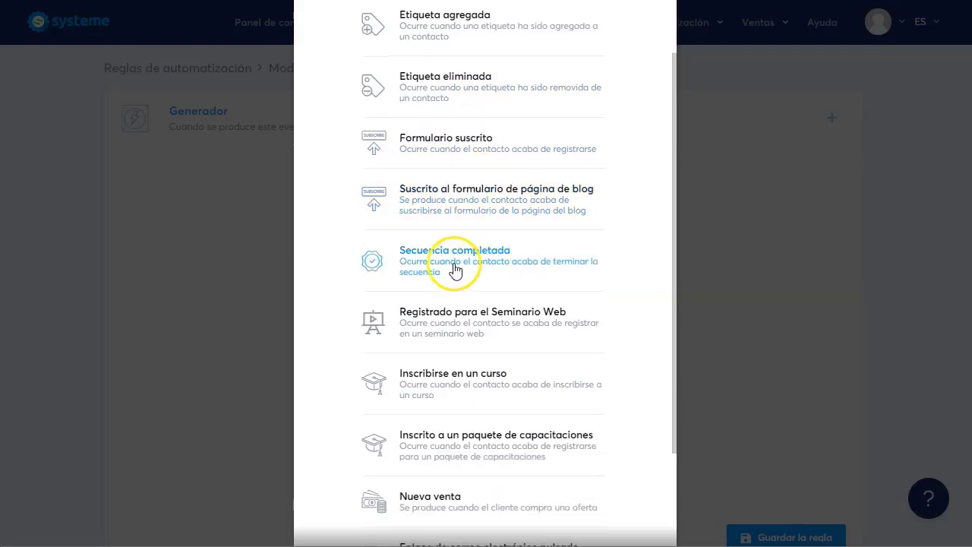
scroll(361, 269, down, 2)
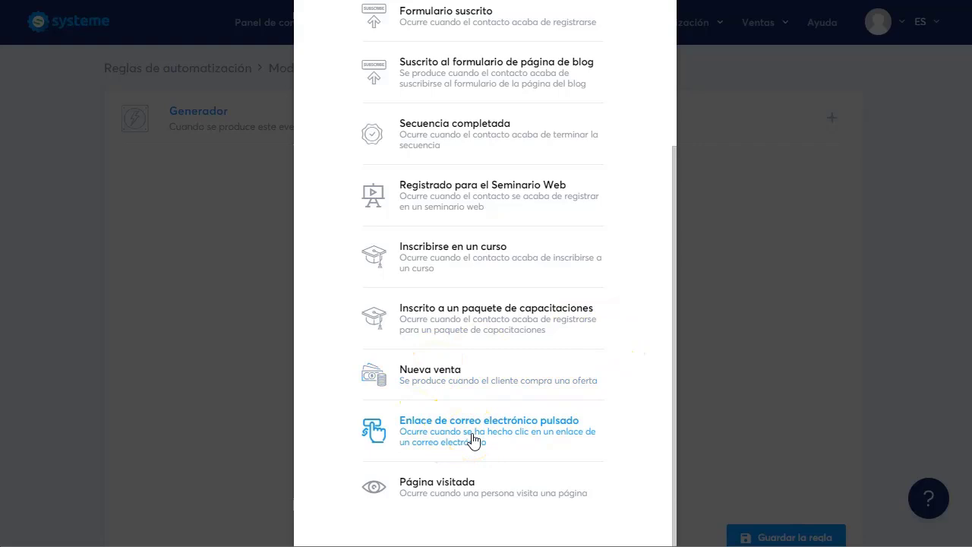
click(444, 500)
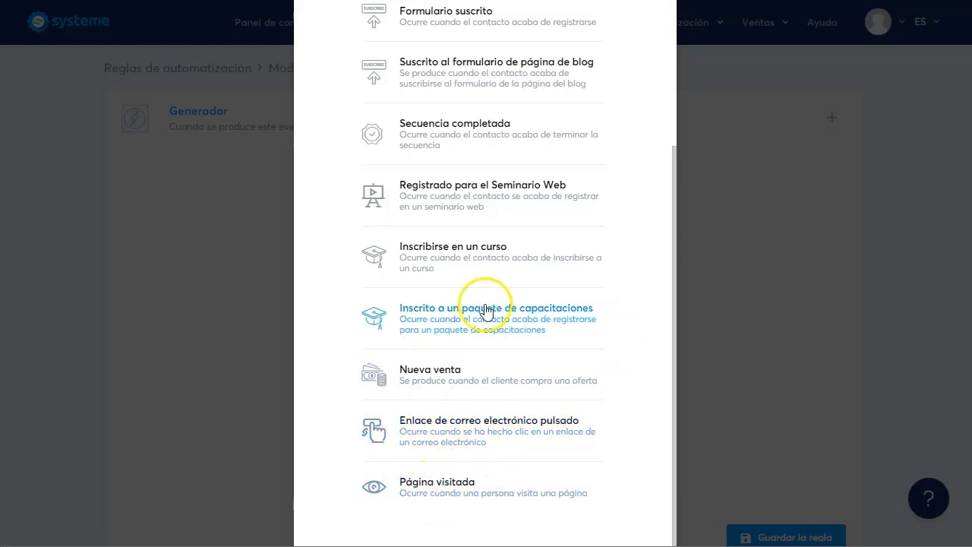
scroll(485, 309, up, 3)
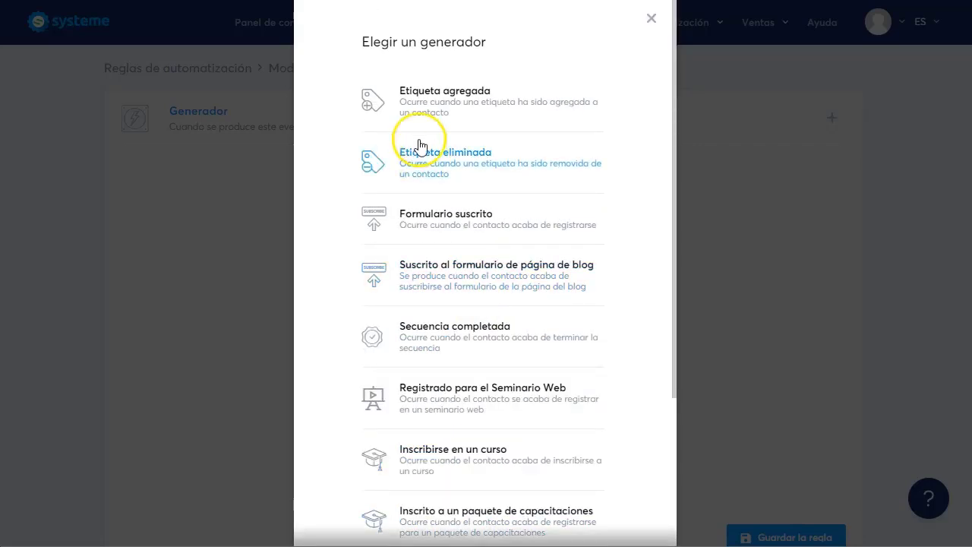
scroll(402, 420, down, 3)
scroll(402, 422, up, 3)
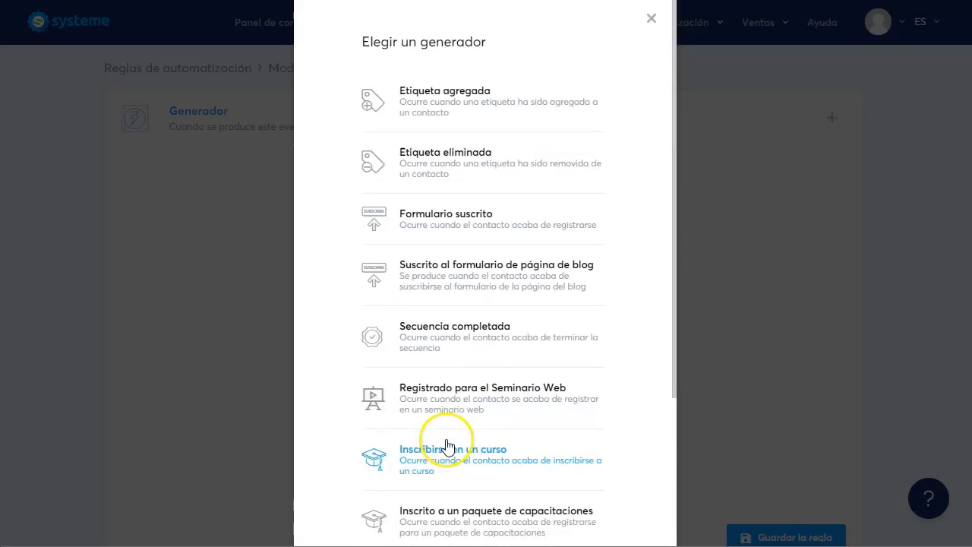
scroll(494, 293, down, 3)
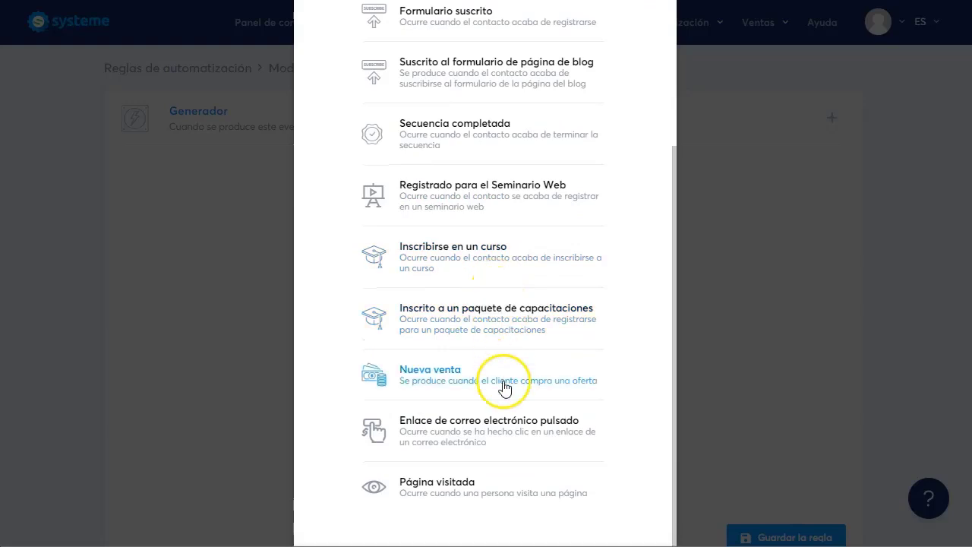
scroll(521, 394, up, 3)
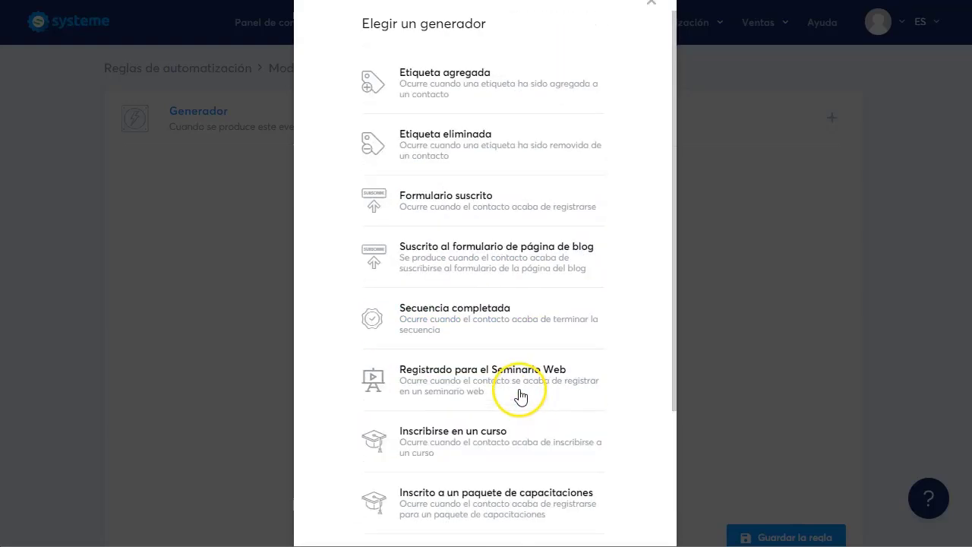
scroll(485, 233, down, 3)
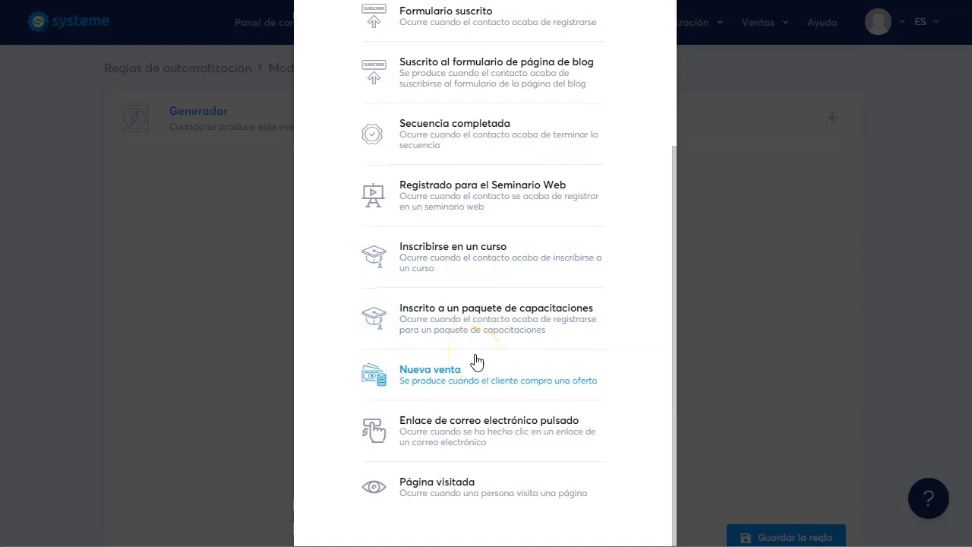
scroll(477, 361, up, 3)
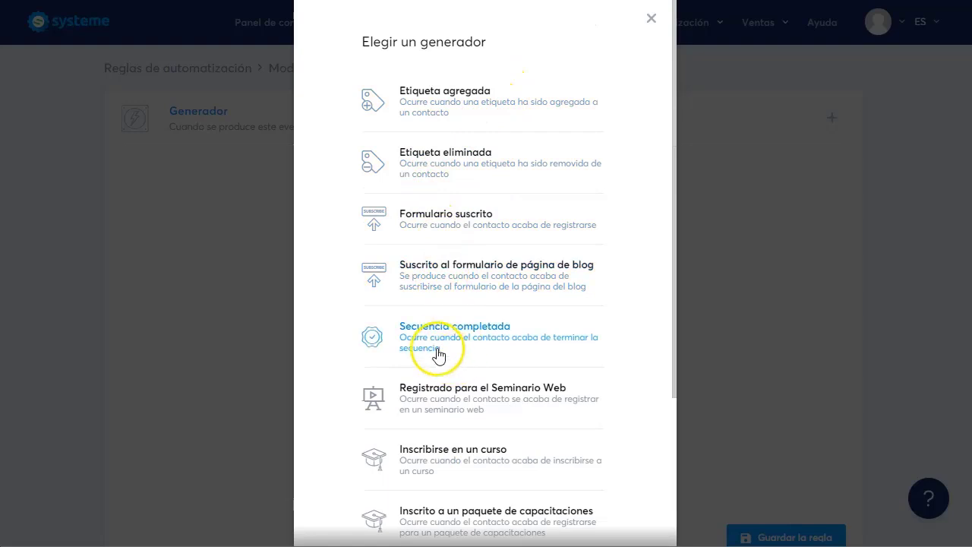
scroll(432, 414, down, 2)
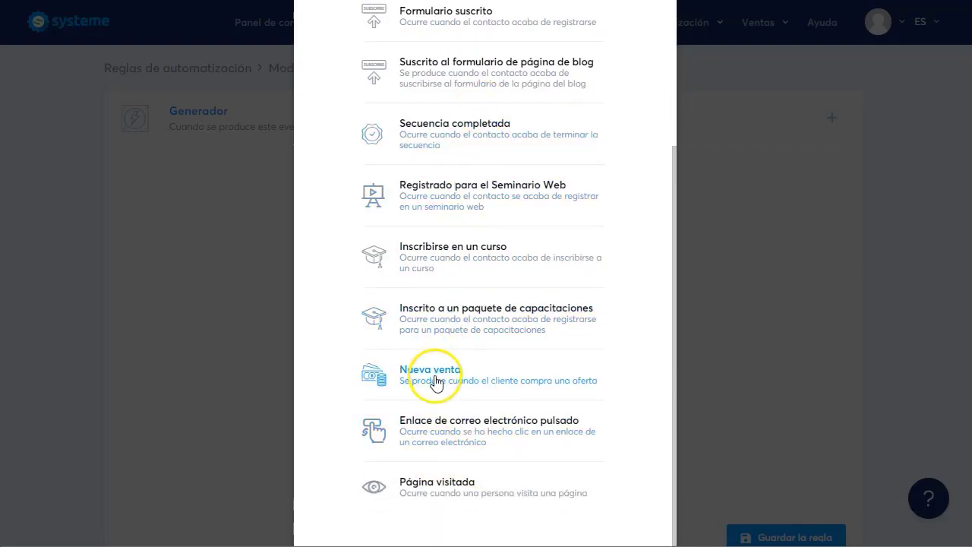
scroll(455, 174, up, 3)
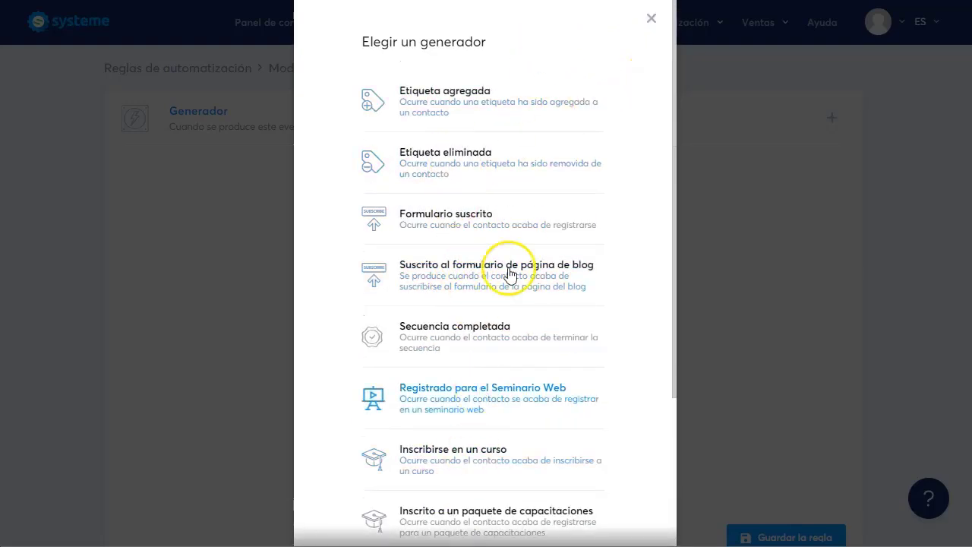
click(652, 20)
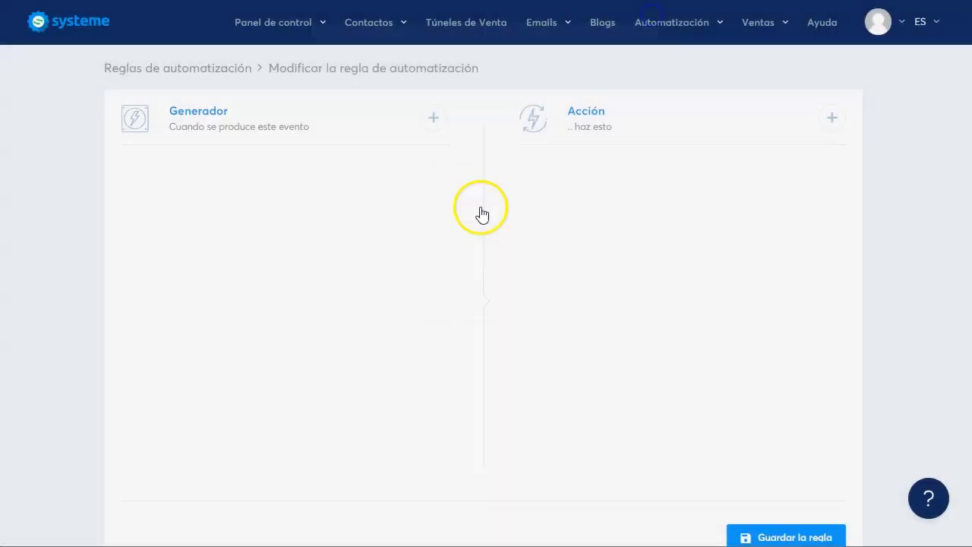
Step: Open the "Mon template Tunnel template coach sportif DG" funnel and show its automation rules
click(463, 29)
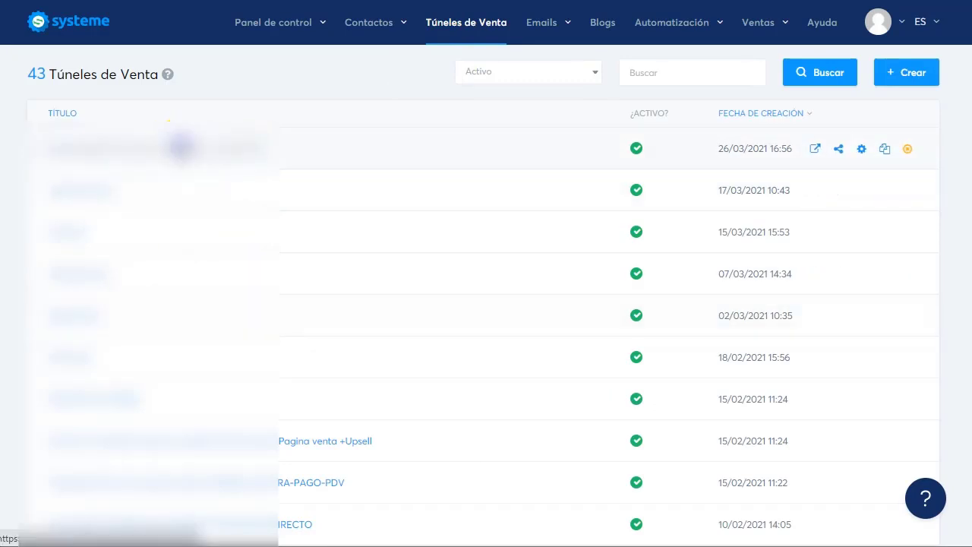
click(181, 146)
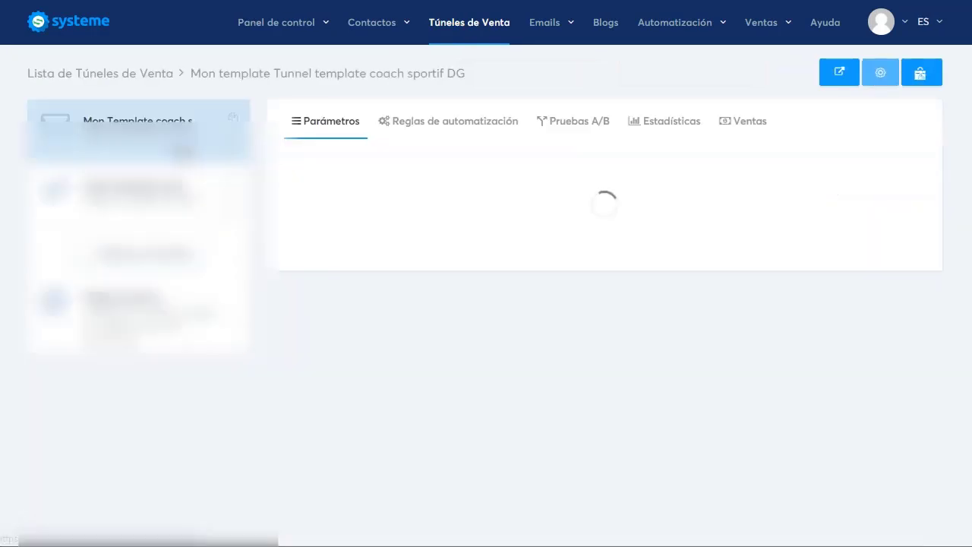
click(448, 125)
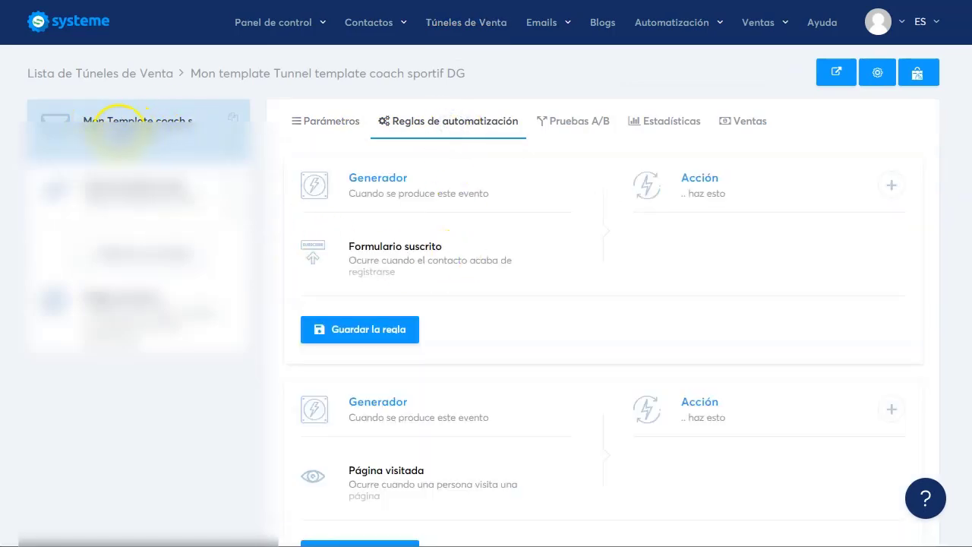
Step: Add an "Agregar una etiqueta" action with the CPA tag to the "Formulario suscrito" rule
click(888, 186)
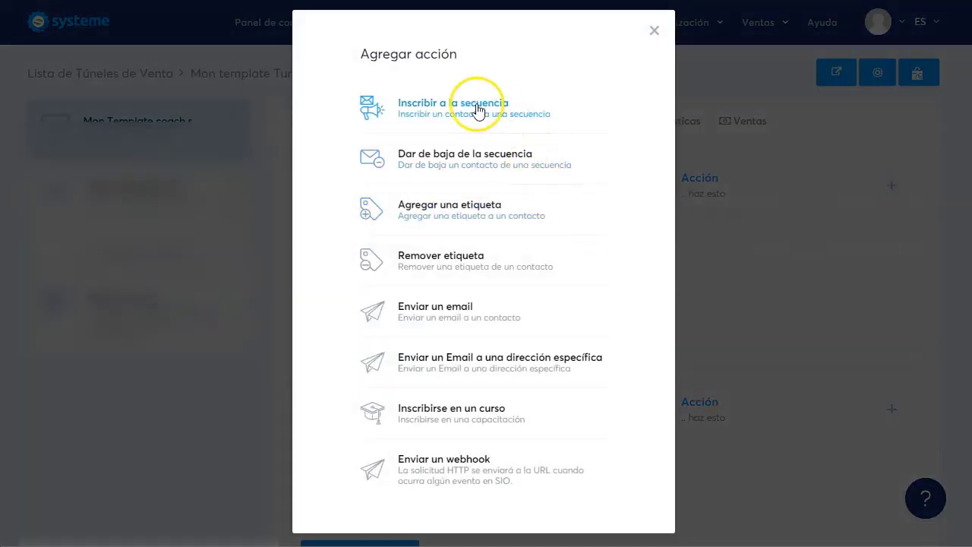
click(442, 211)
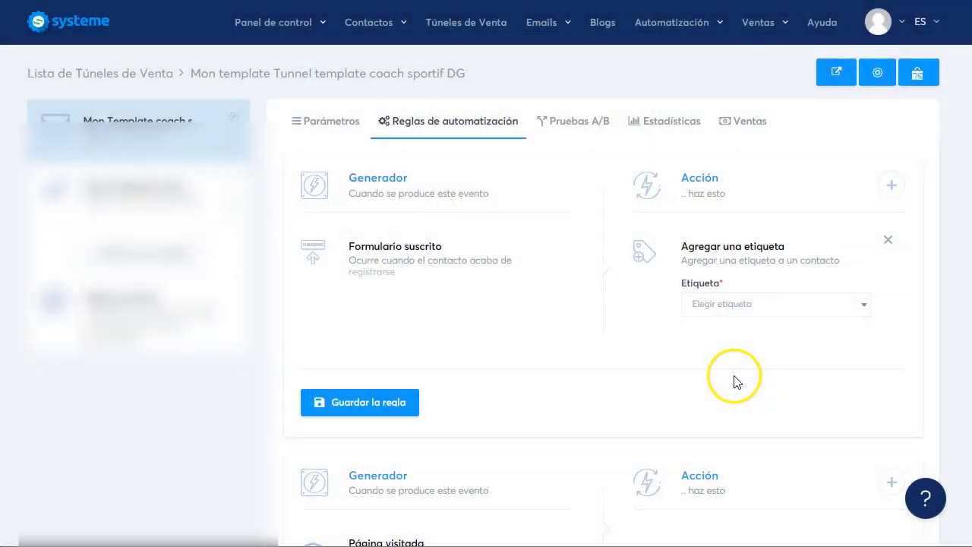
click(762, 302)
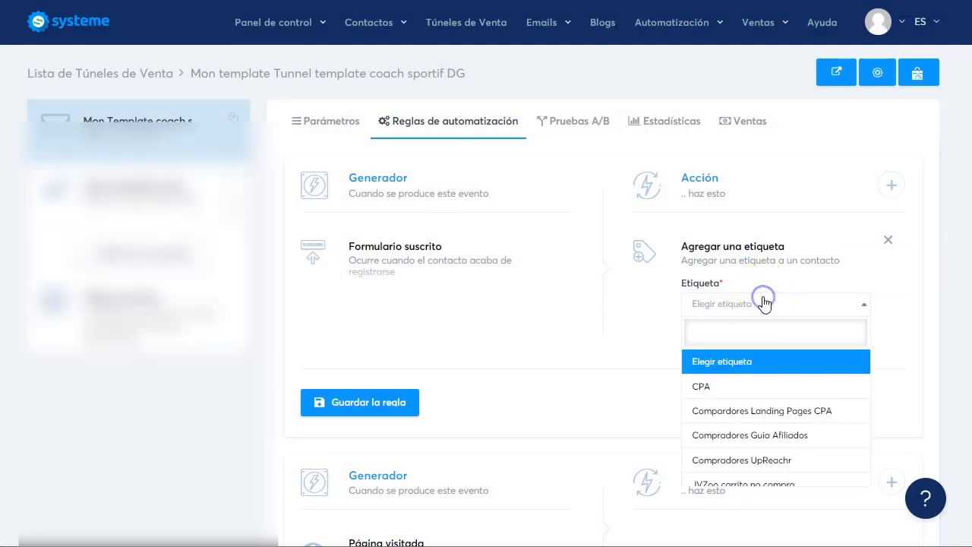
click(735, 388)
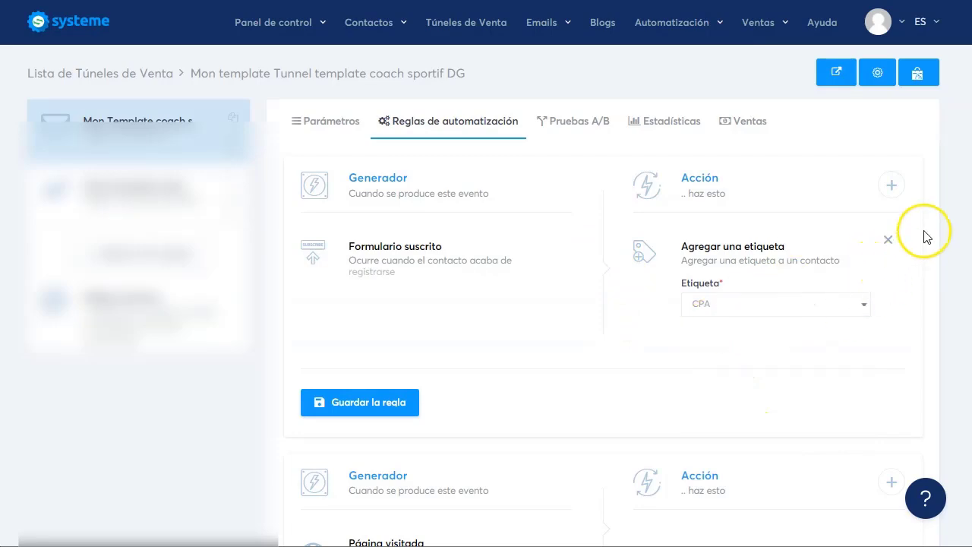
Step: Add an "Inscribir a la secuencia" action to the "Formulario suscrito" rule
click(886, 191)
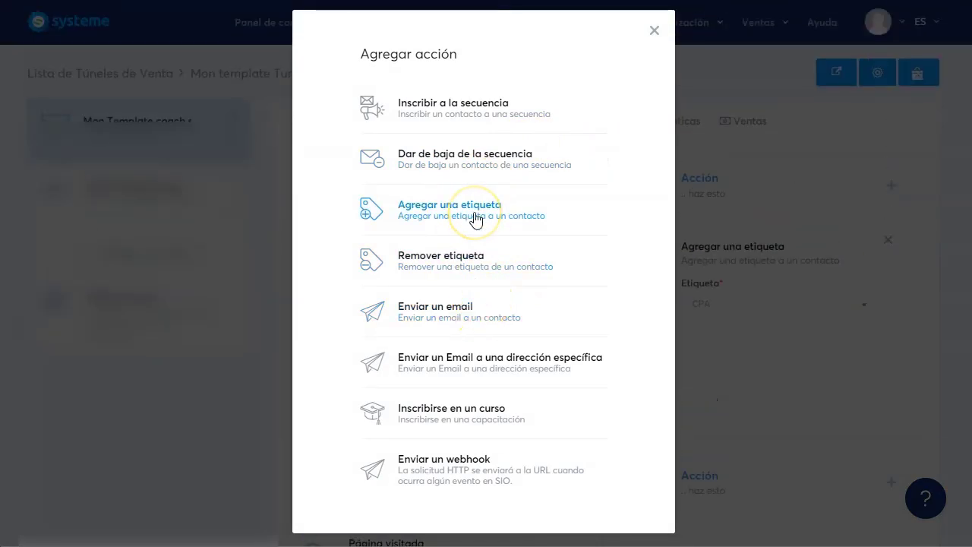
click(460, 114)
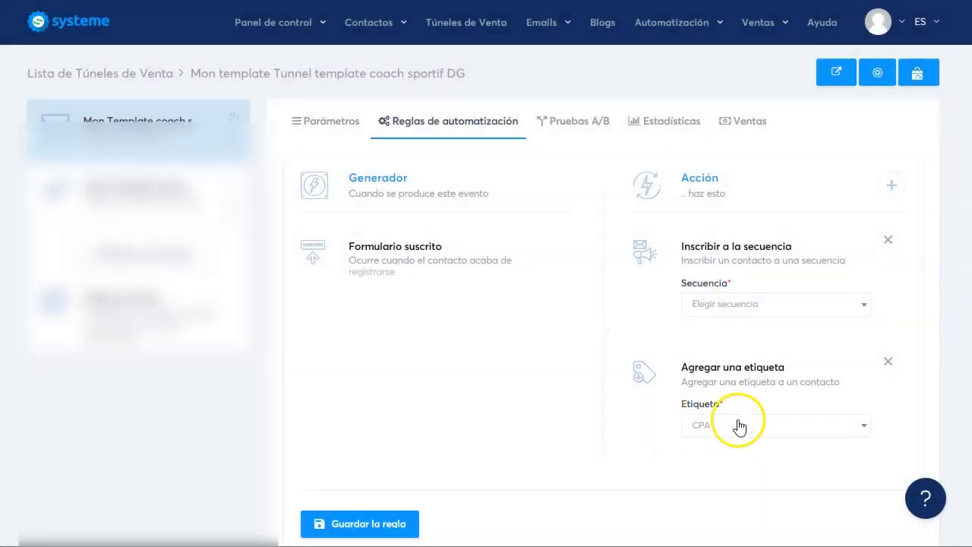
Step: Set the tag of the "Agregar una etiqueta" action to UpReachr in the "Formulario suscrito" rule
click(741, 428)
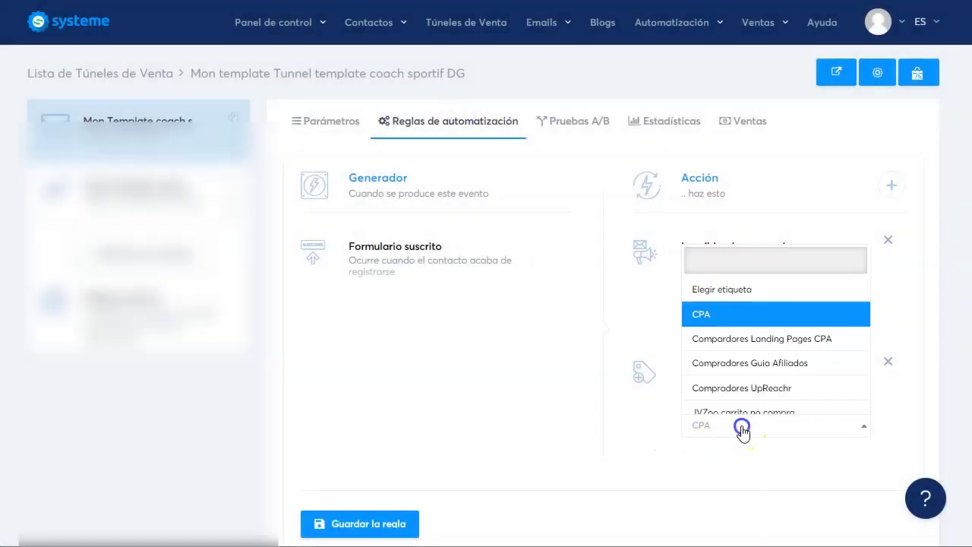
scroll(757, 345, down, 3)
click(754, 340)
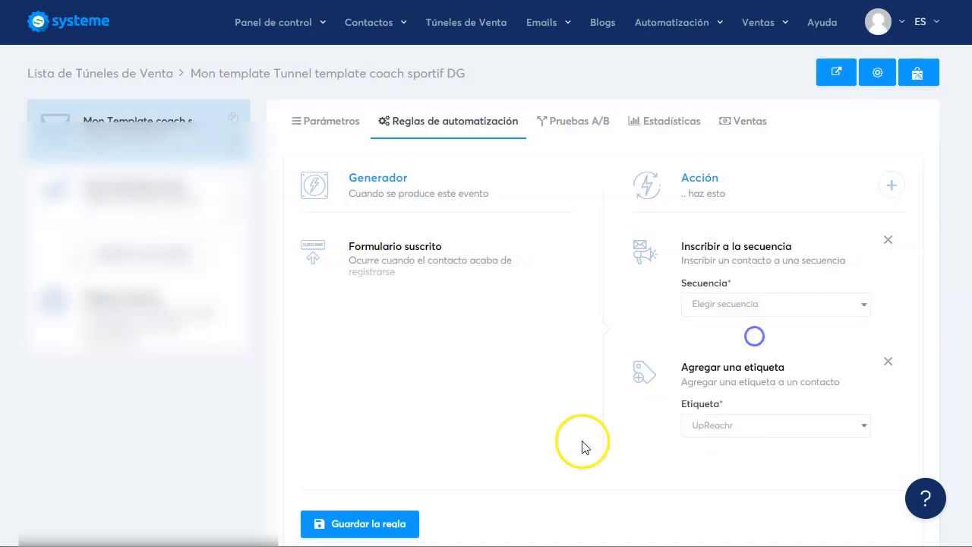
click(557, 365)
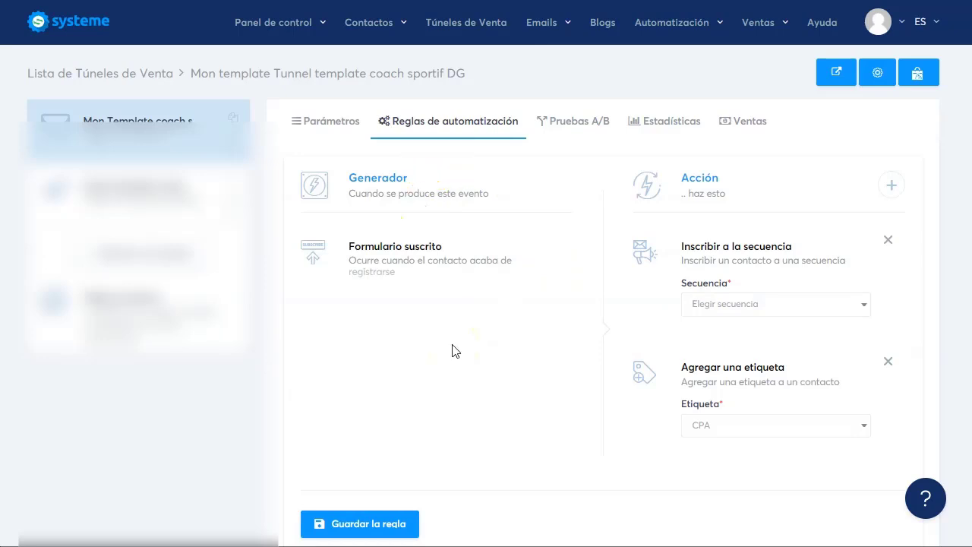
Step: Switch to the Neil Patel website's blog and look over its article listing
click(88, 79)
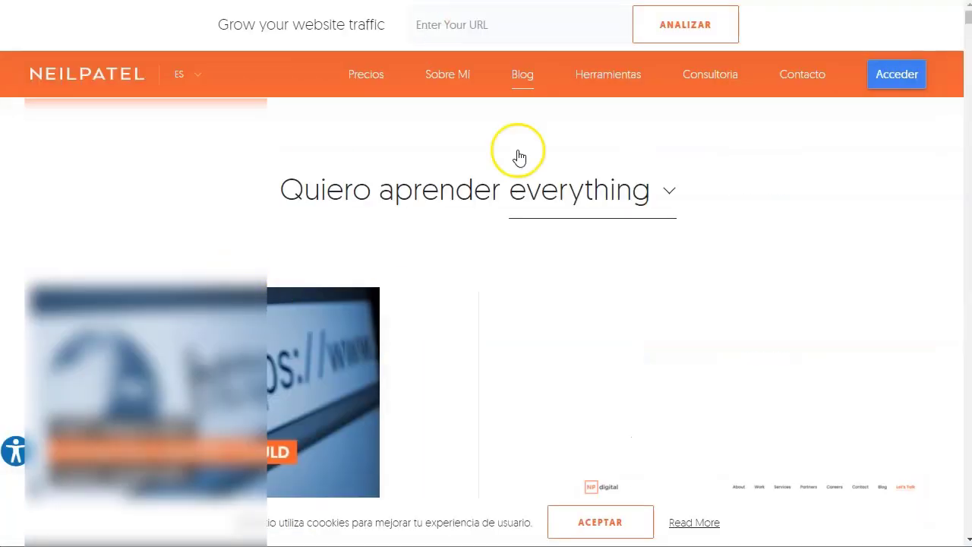
scroll(521, 156, down, 5)
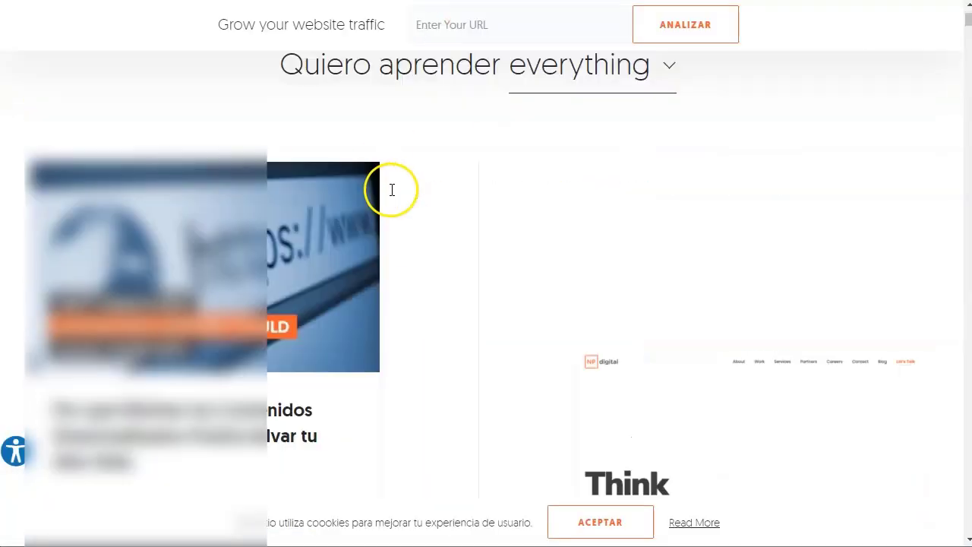
scroll(421, 334, up, 10)
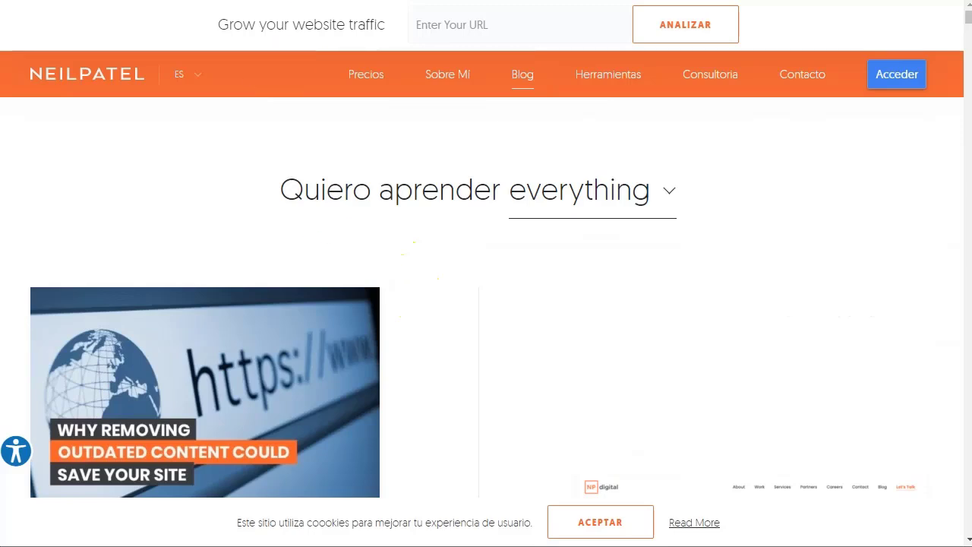
Step: Search Google for "ejemplos de landing pages perfectas" and open the MDirector blog article
text(landing pages)
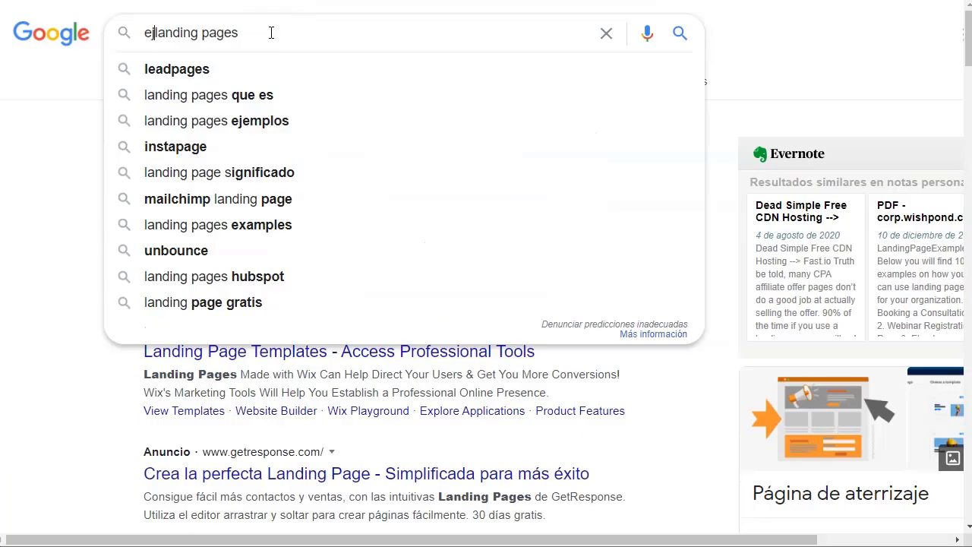
text(jemplos de)
key(Return)
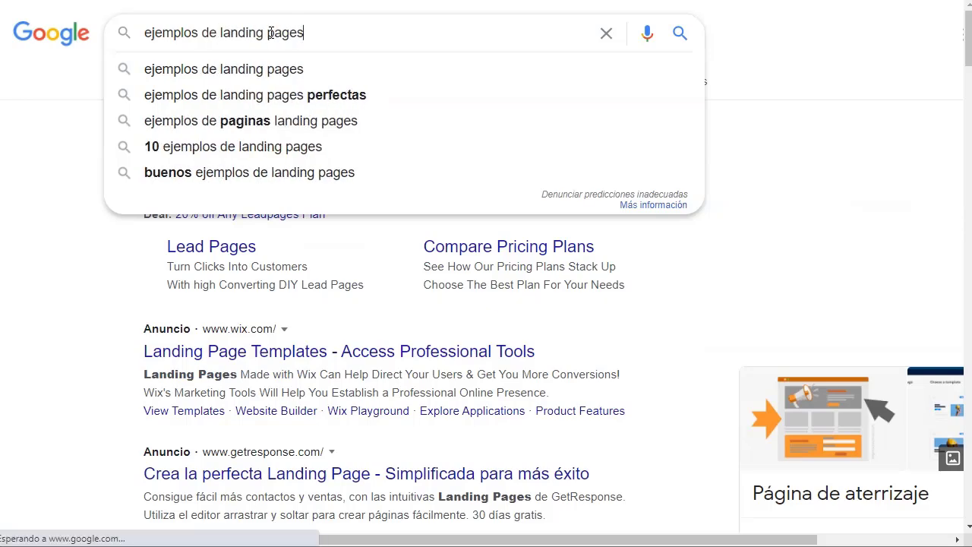
key(Down)
key(Down)
key(Return)
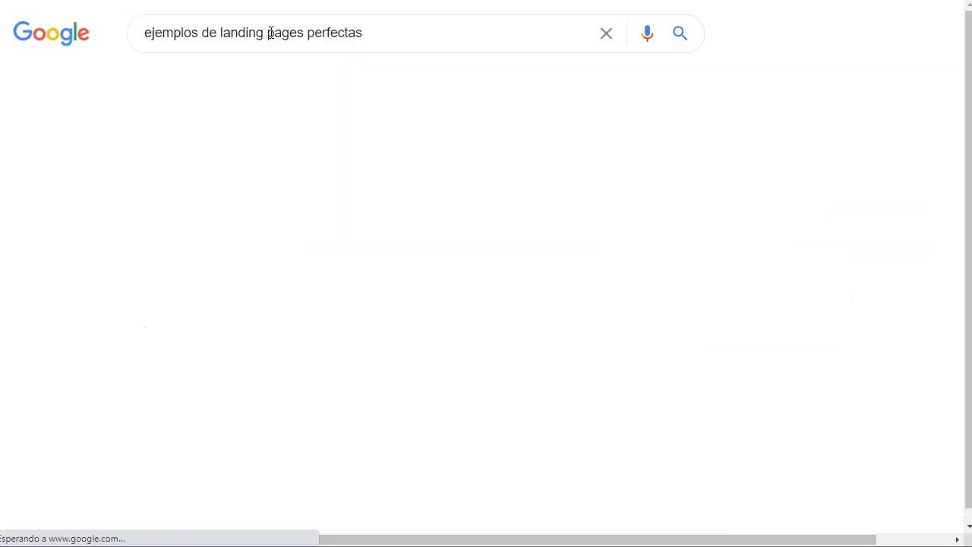
click(303, 172)
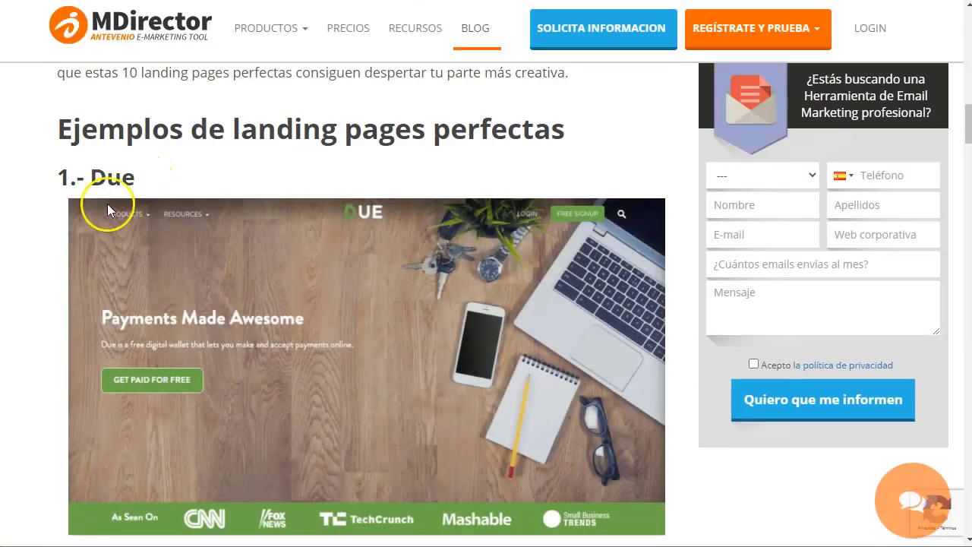
Step: Examine the article's Due, Patreon, Trulia and Simple landing page examples, including their images and explanations
scroll(80, 285, down, 2)
scroll(419, 178, up, 1)
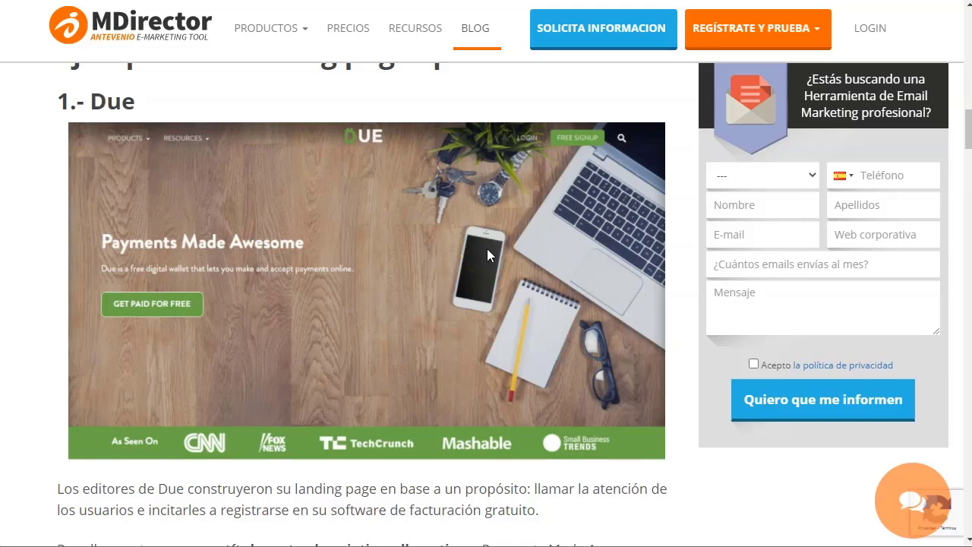
scroll(247, 246, down, 8)
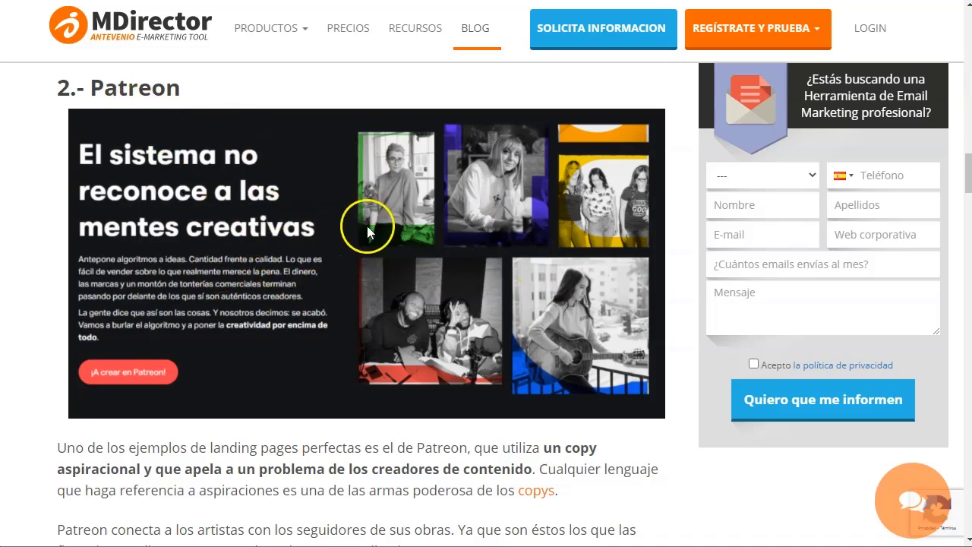
scroll(205, 253, down, 7)
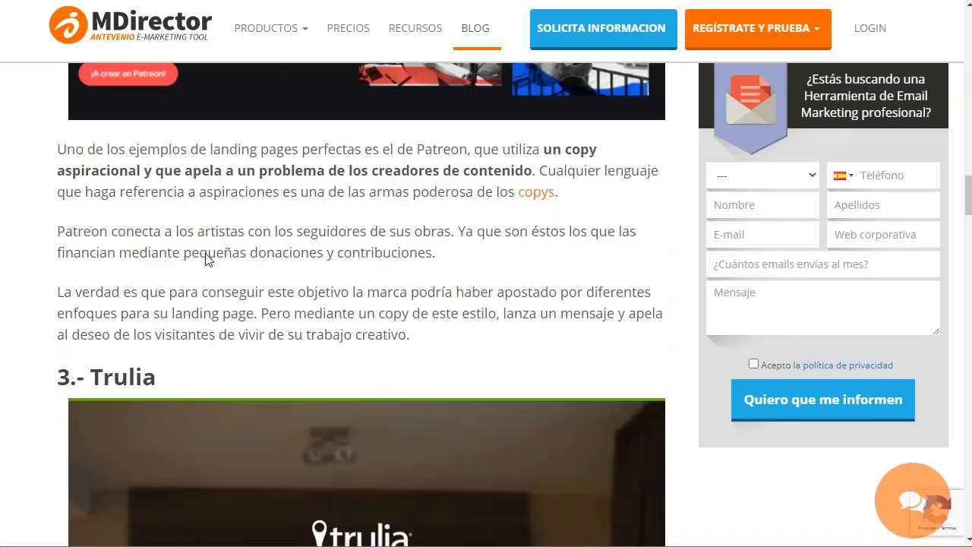
scroll(205, 254, down, 2)
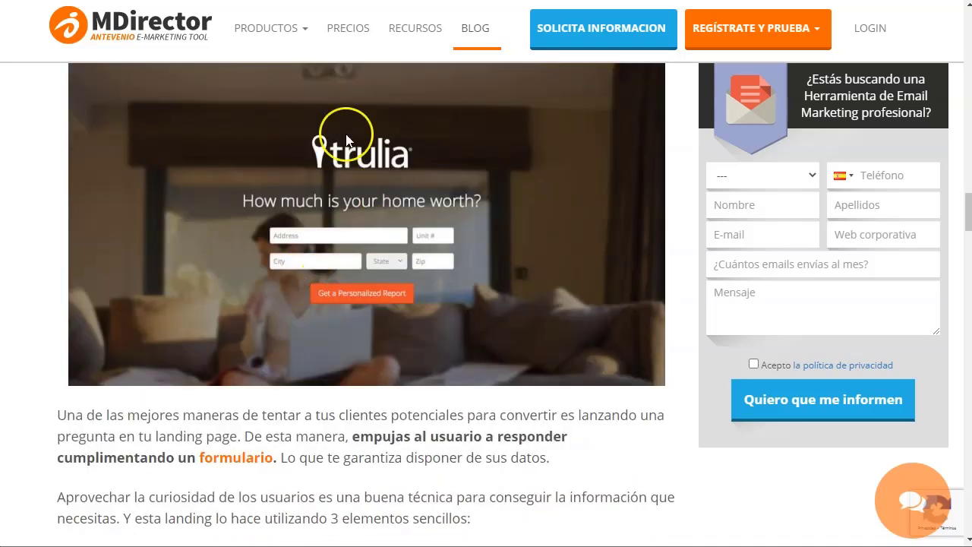
scroll(163, 308, down, 7)
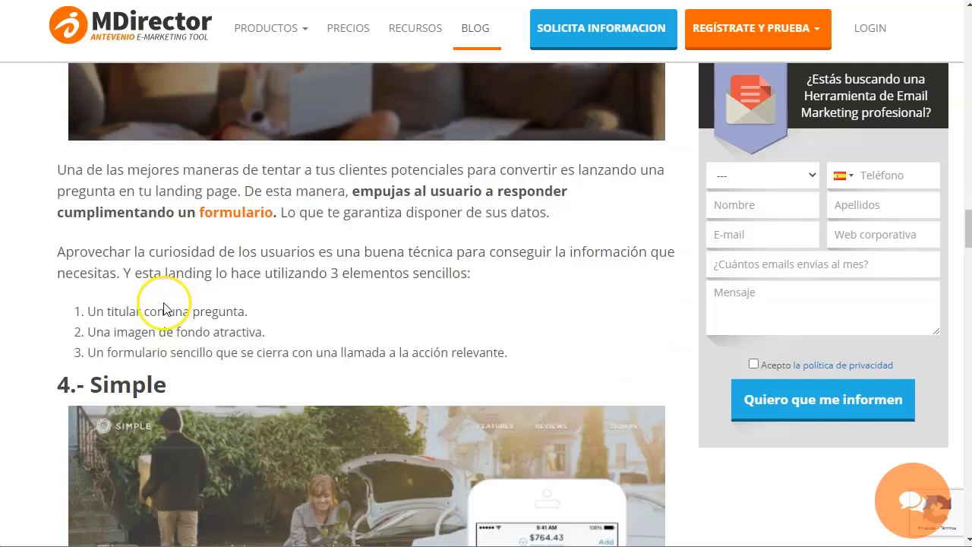
scroll(367, 310, down, 4)
scroll(367, 309, down, 10)
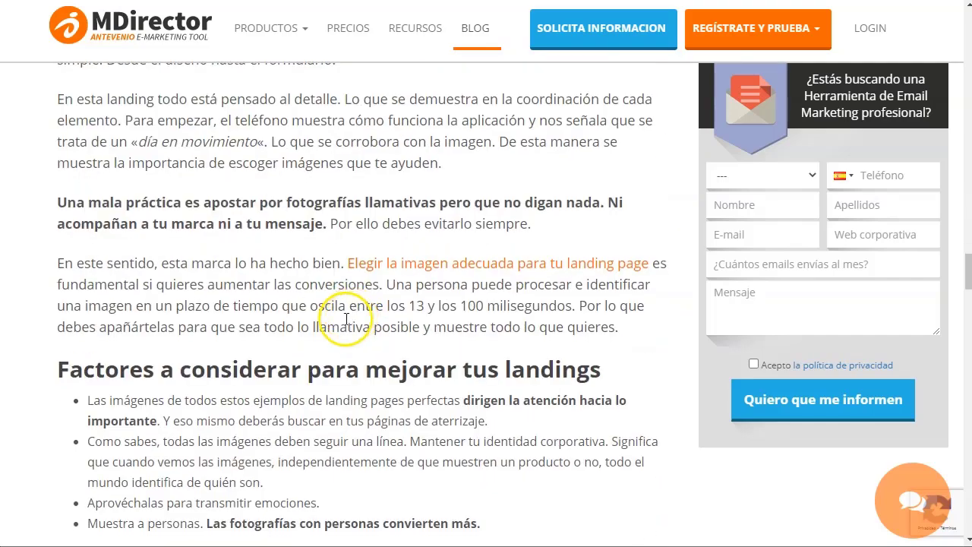
Step: Examine the article's Happify, Rebold and Shopify landing page examples, including their forms and layouts
scroll(238, 354, down, 2)
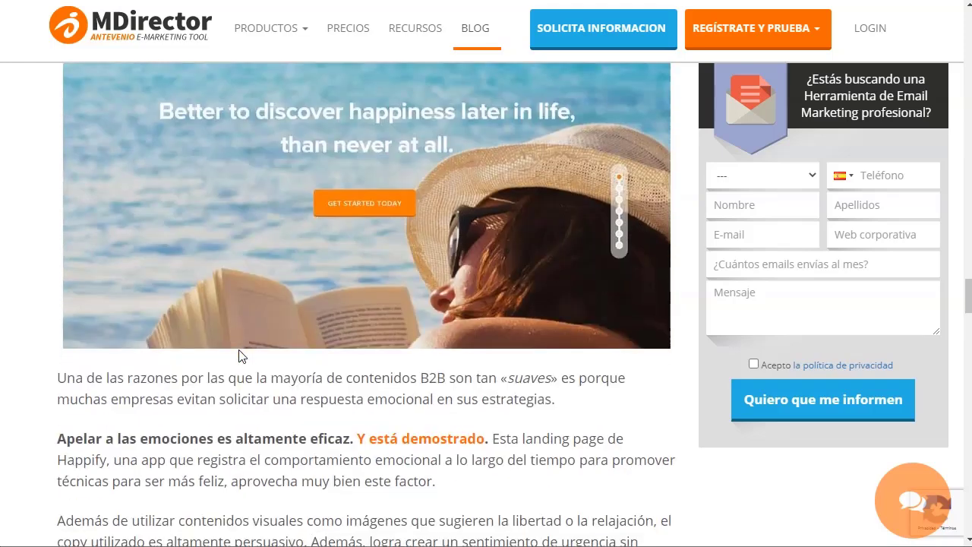
scroll(267, 275, up, 1)
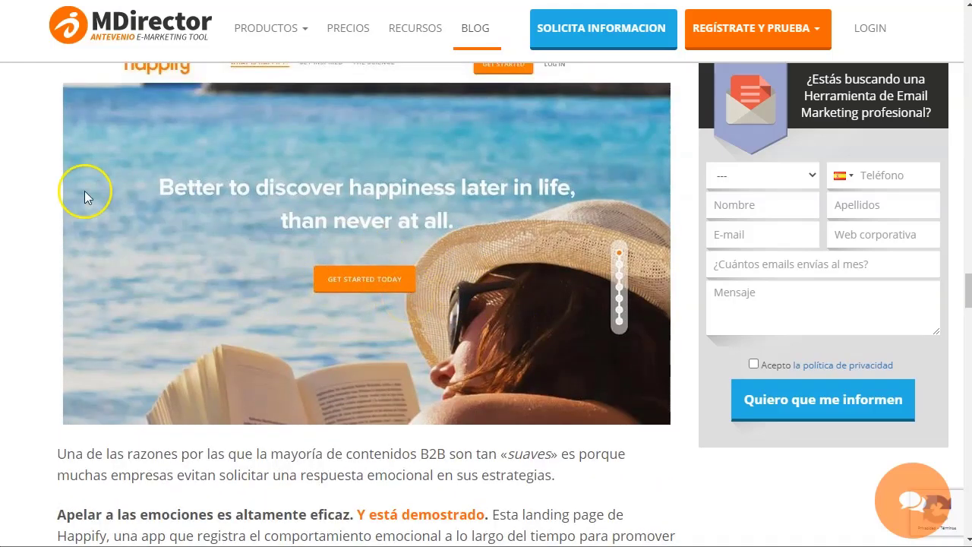
scroll(239, 321, down, 9)
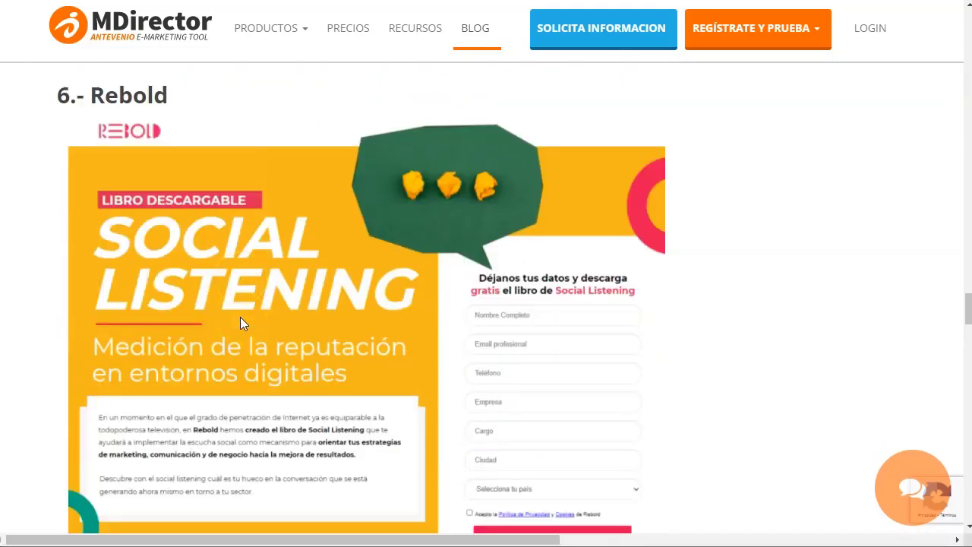
scroll(240, 318, down, 2)
scroll(240, 323, up, 1)
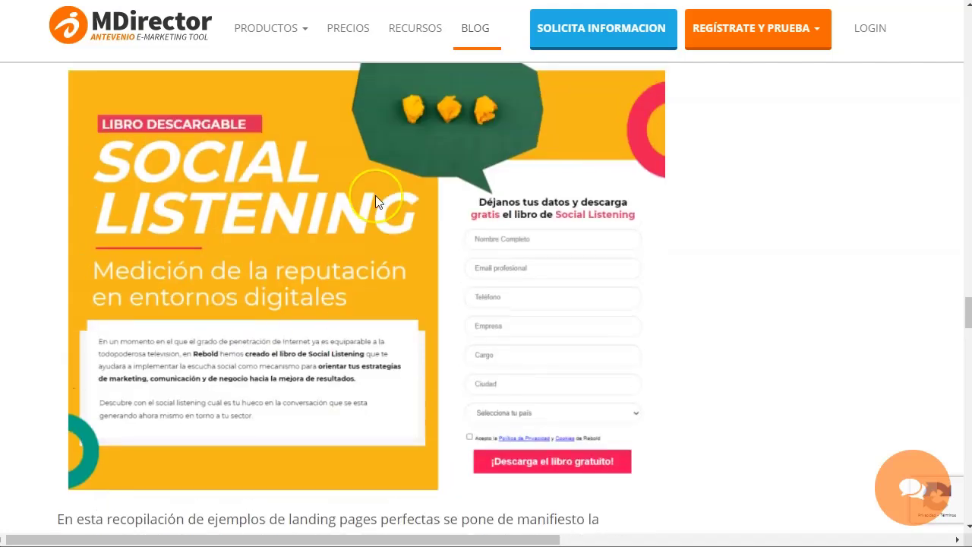
scroll(313, 278, down, 2)
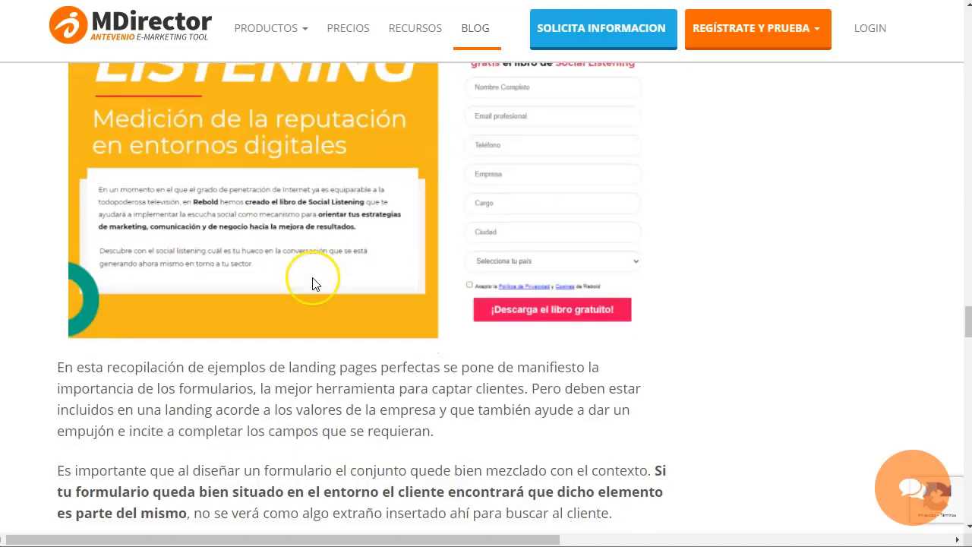
scroll(315, 284, down, 5)
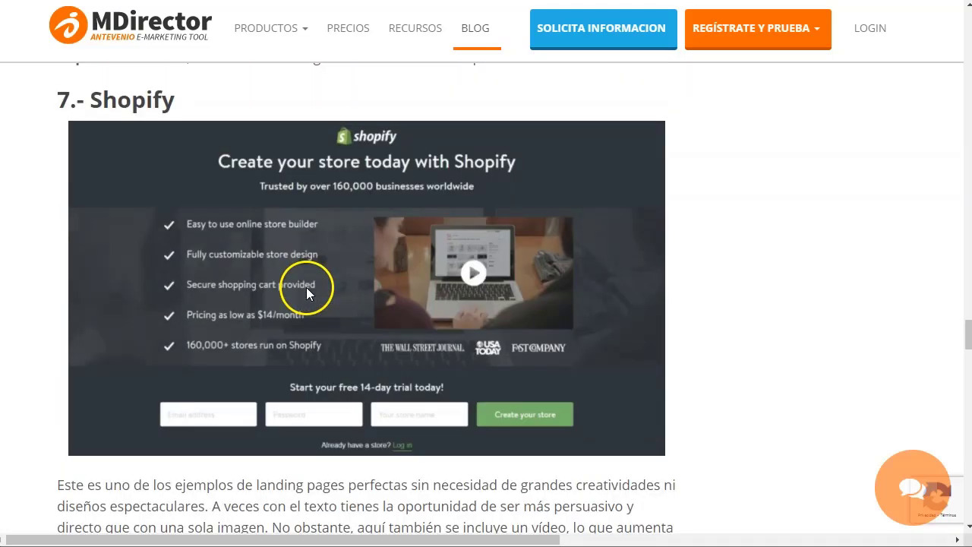
scroll(237, 325, down, 7)
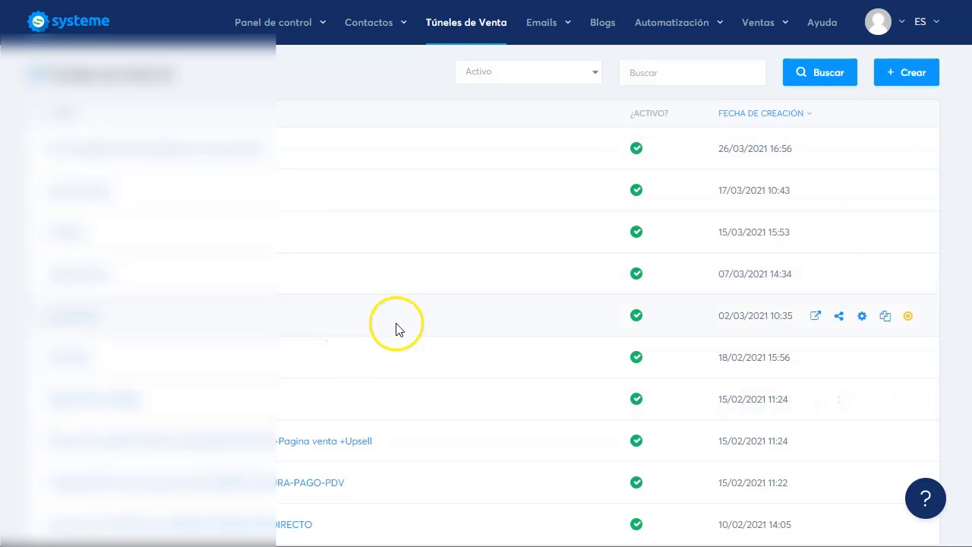
Step: Switch to the "Forma #2" slide and extend the highlighted "SYSTEME.IO" title line with "y embudos d"
click(446, 324)
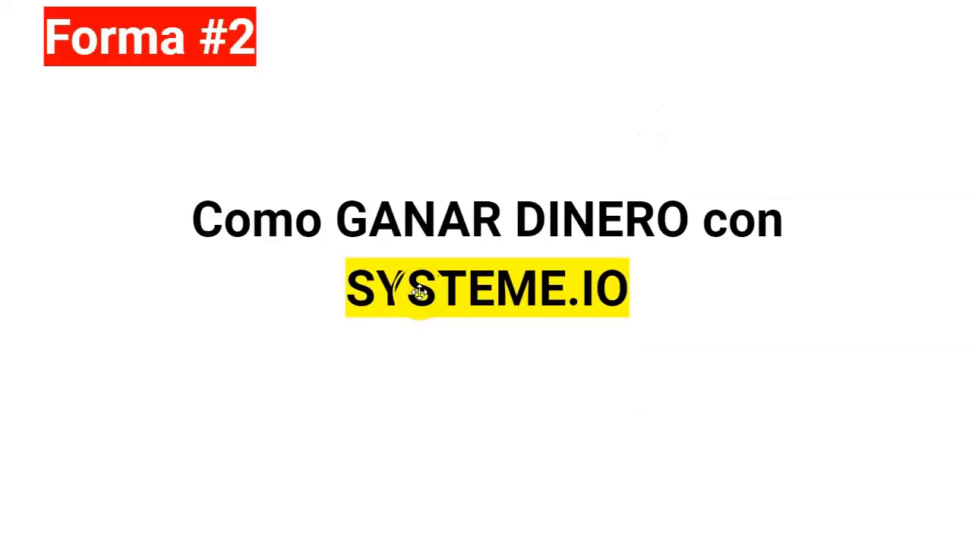
click(520, 447)
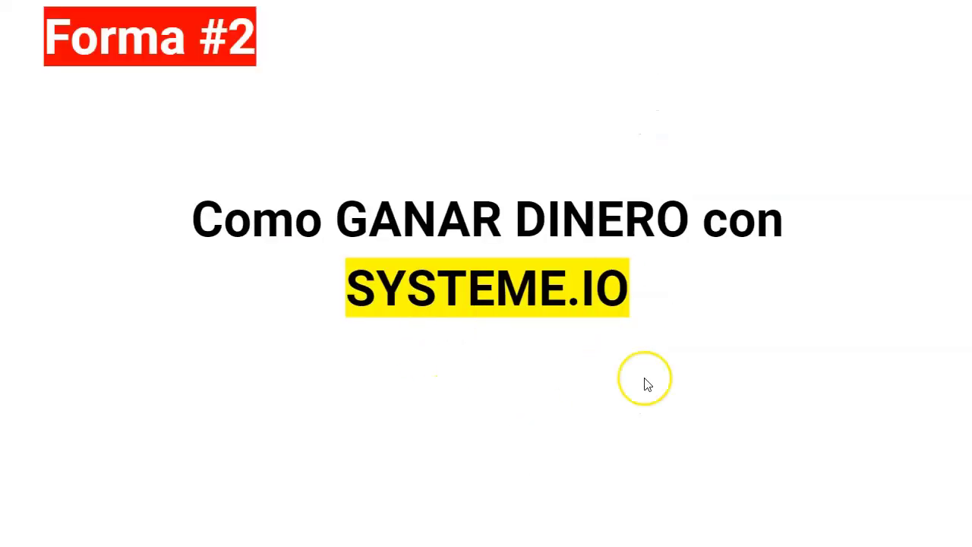
click(11, 264)
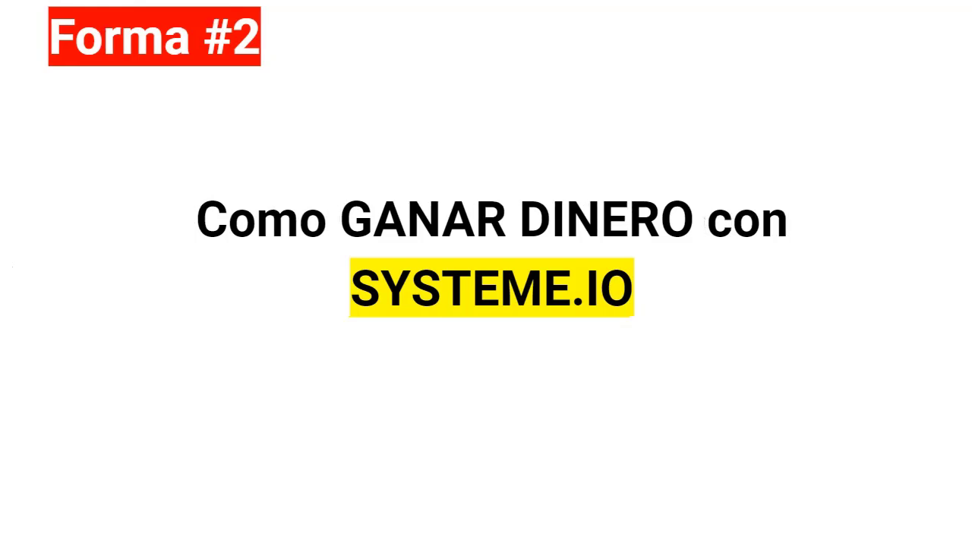
click(601, 328)
text(y embudos d)
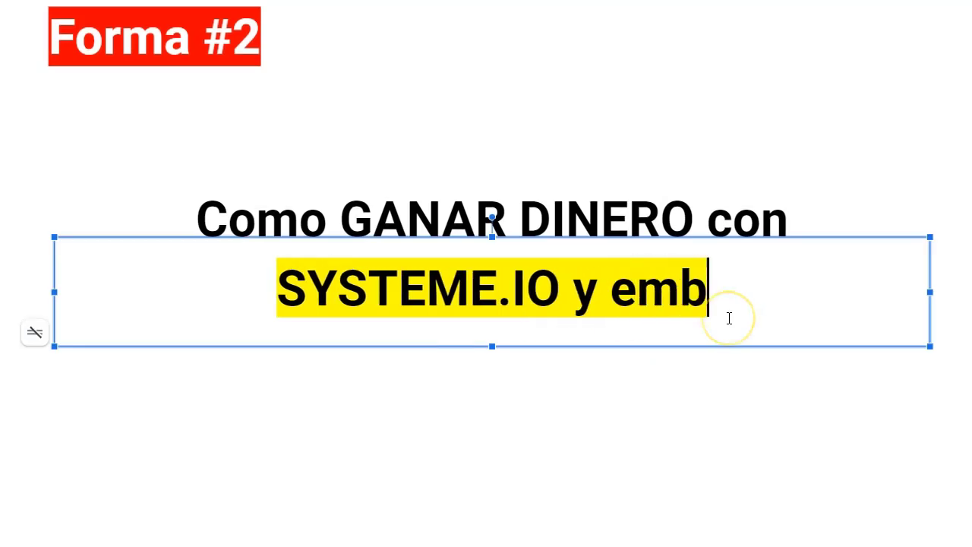